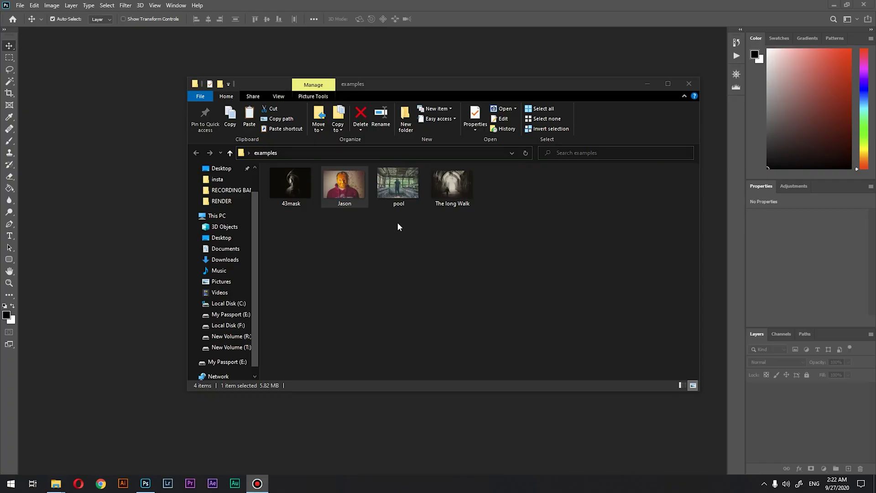
# Bring Jason.jpg into Photoshop and copy its background to a new layer named '16:9'.
pyautogui.moveTo(331, 196); pyautogui.dragTo(153, 196)
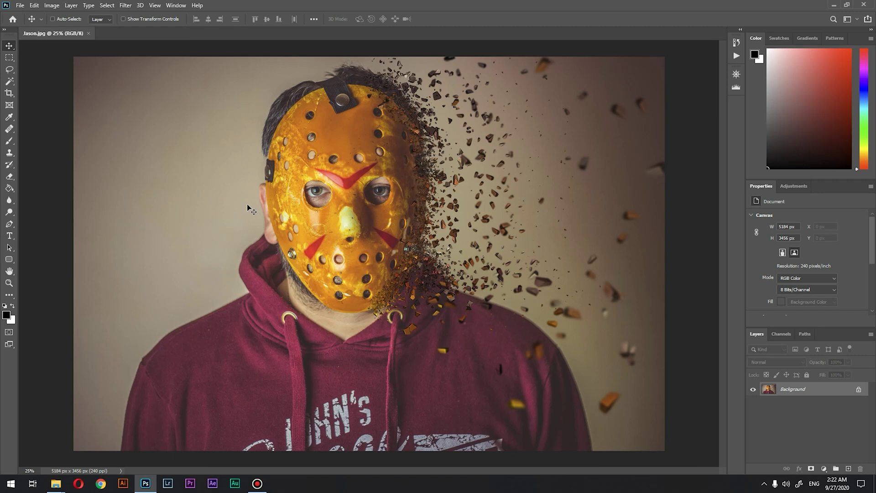
pyautogui.hotkey('ctrl', 'j')
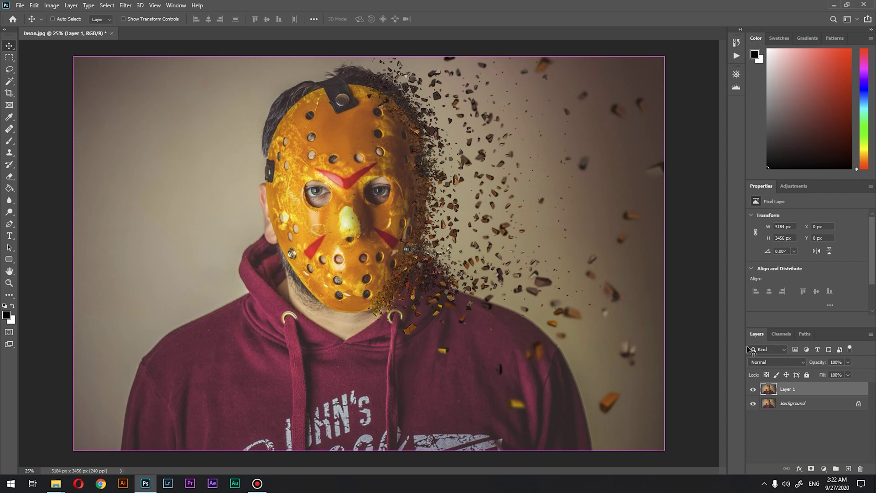
pyautogui.write('16:9')
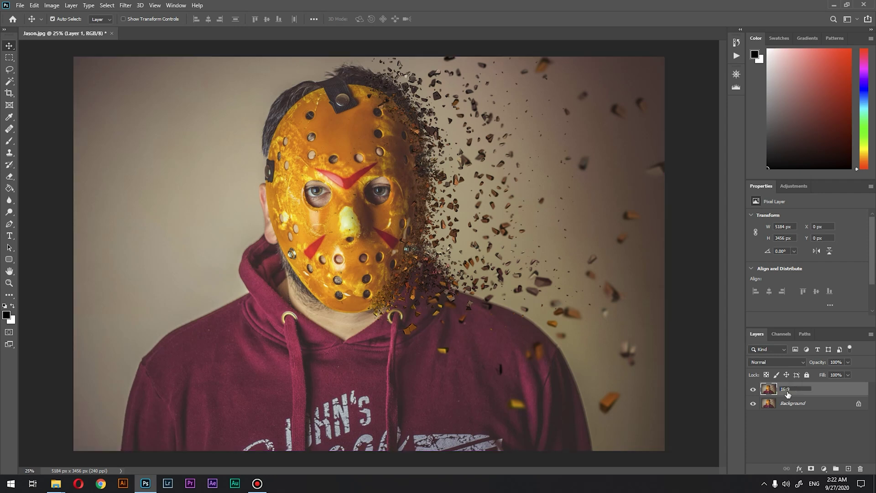
pyautogui.press('Return')
# Crop the Jason photo outward at the 16:9 preset with Content-Aware fill enabled.
pyautogui.click(11, 94)
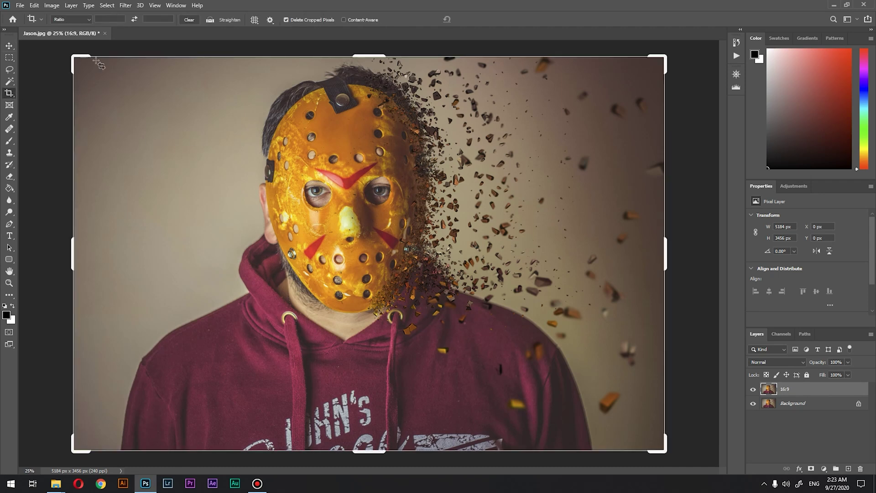
pyautogui.click(70, 20)
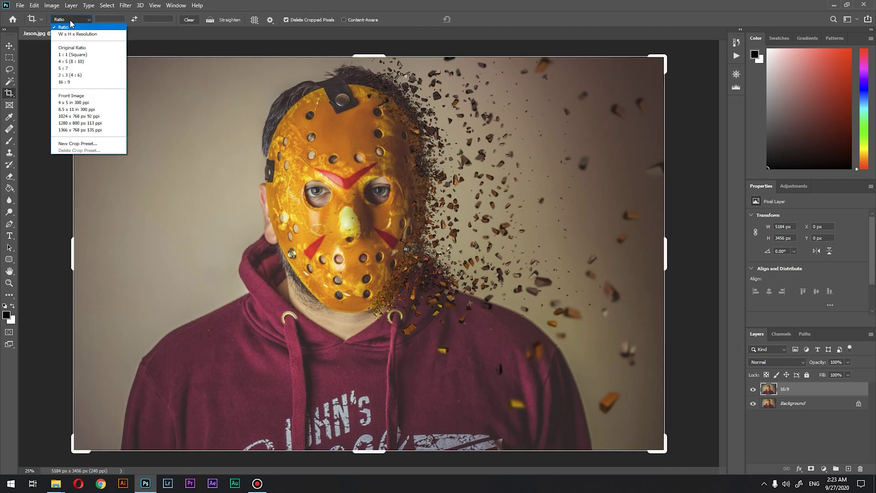
pyautogui.click(79, 85)
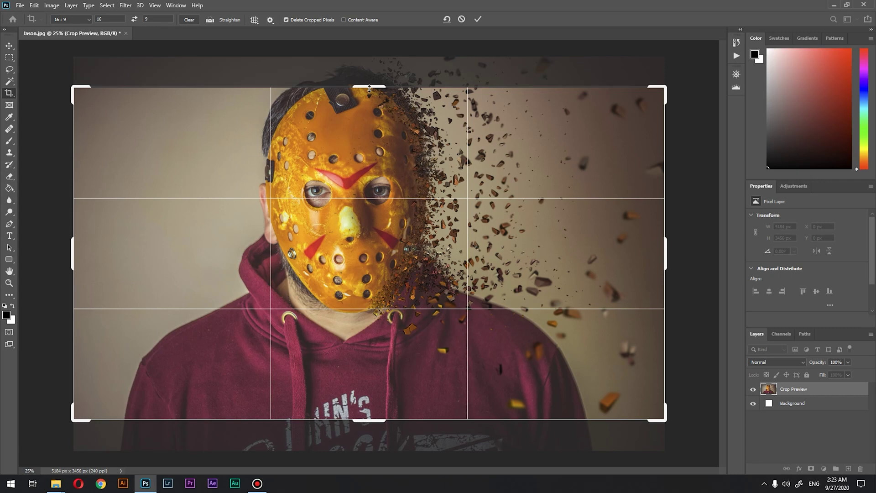
pyautogui.moveTo(369, 88); pyautogui.dragTo(373, 57)
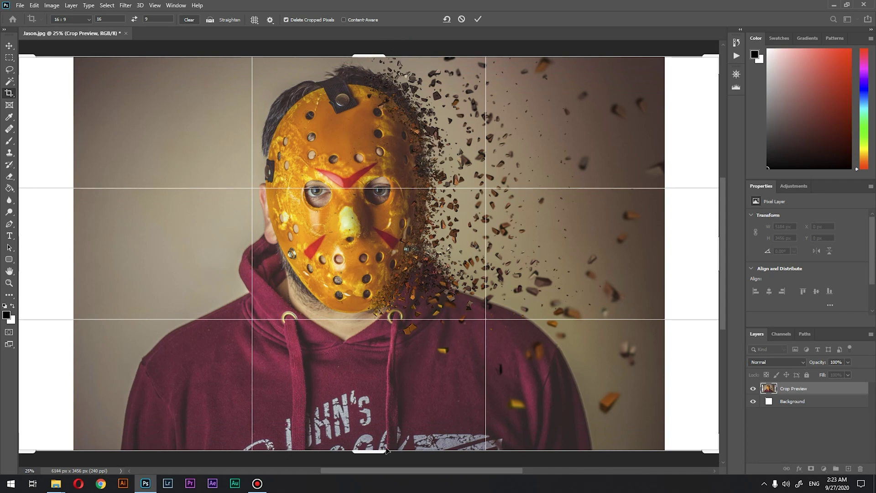
pyautogui.click(344, 20)
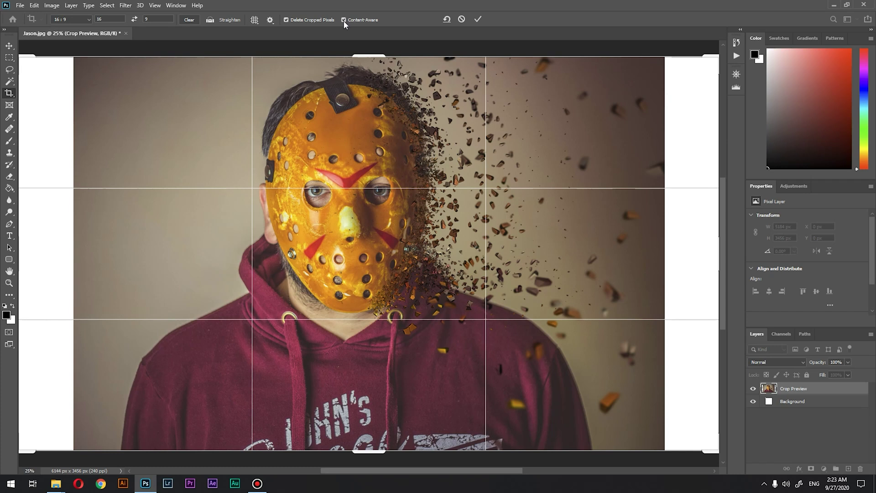
pyautogui.click(476, 19)
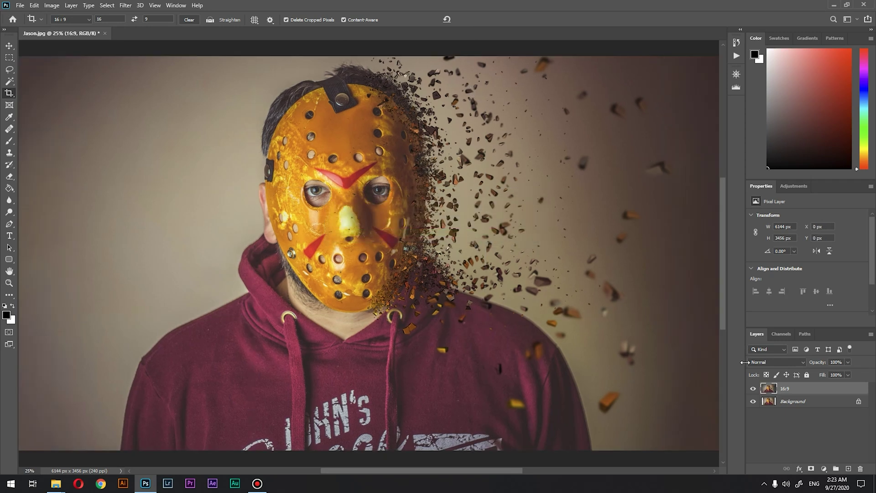
# Toggle the widened layer's visibility twice to compare it with the original.
pyautogui.click(753, 389)
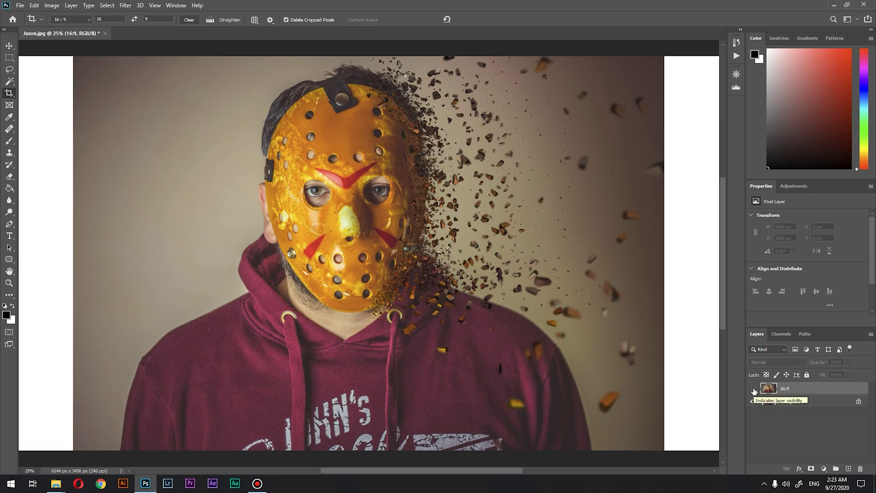
pyautogui.click(753, 389)
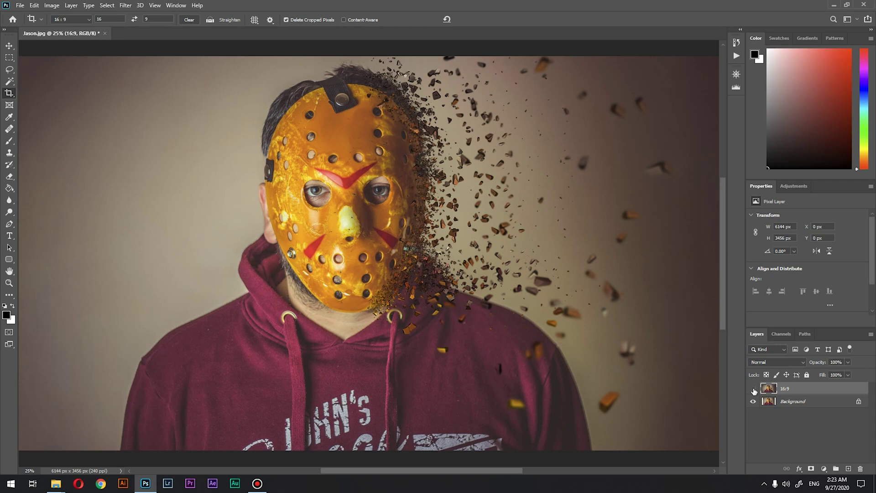
pyautogui.click(754, 389)
pyautogui.click(754, 389)
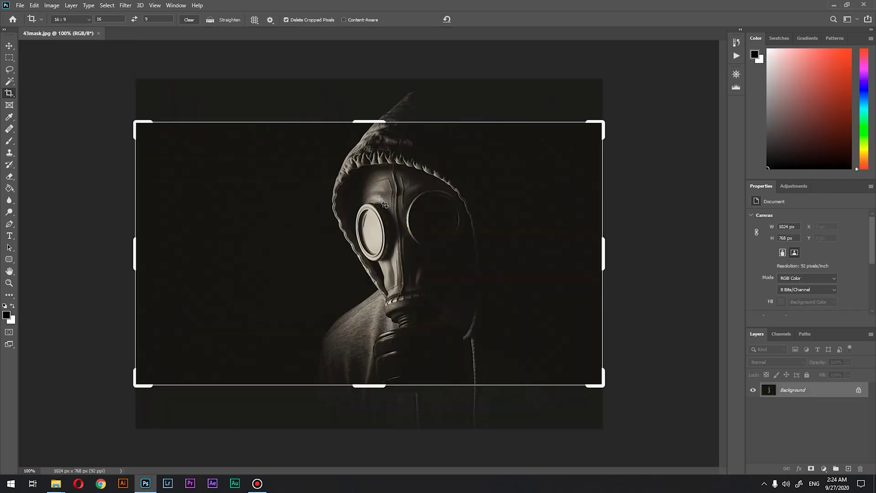
# Duplicate the gas mask photo's layer and try a content-aware 16:9 widening crop.
pyautogui.press('ctrl')
pyautogui.hotkey('ctrl', 'j')
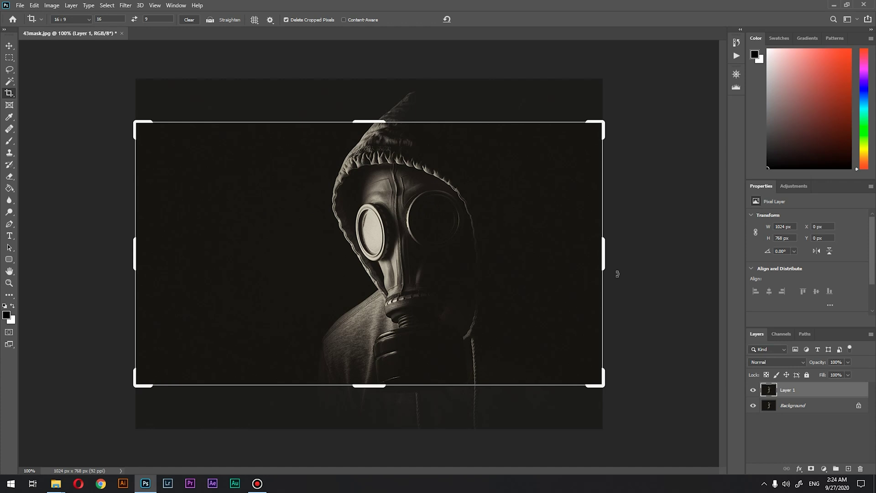
pyautogui.moveTo(369, 122); pyautogui.dragTo(377, 86)
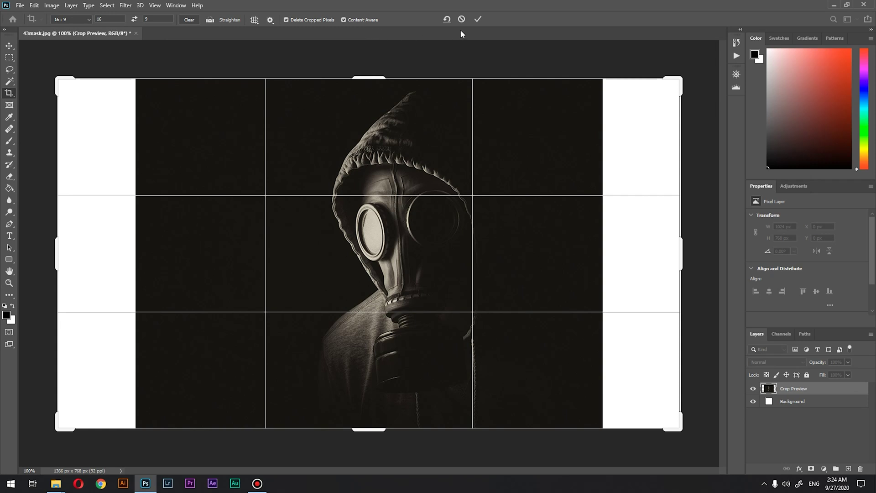
pyautogui.click(479, 21)
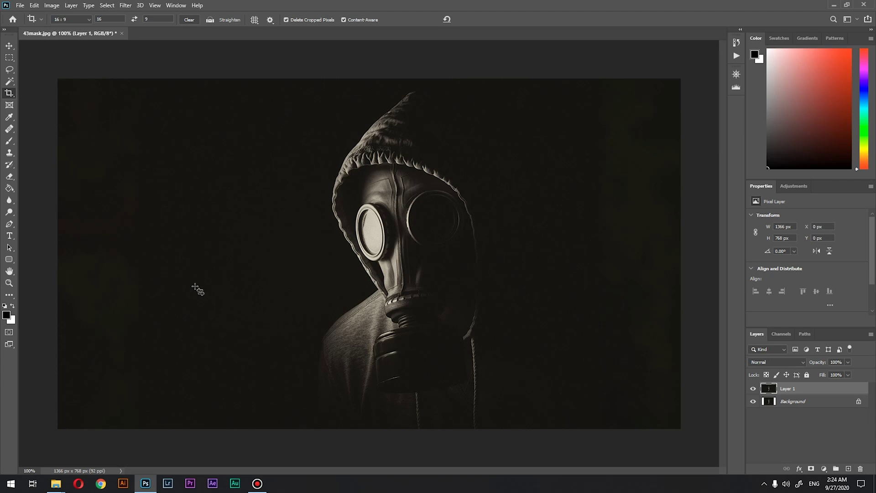
# Undo that and recrop to 16:9, leaving blank white strips on both sides.
pyautogui.hotkey('ctrl', 'z')
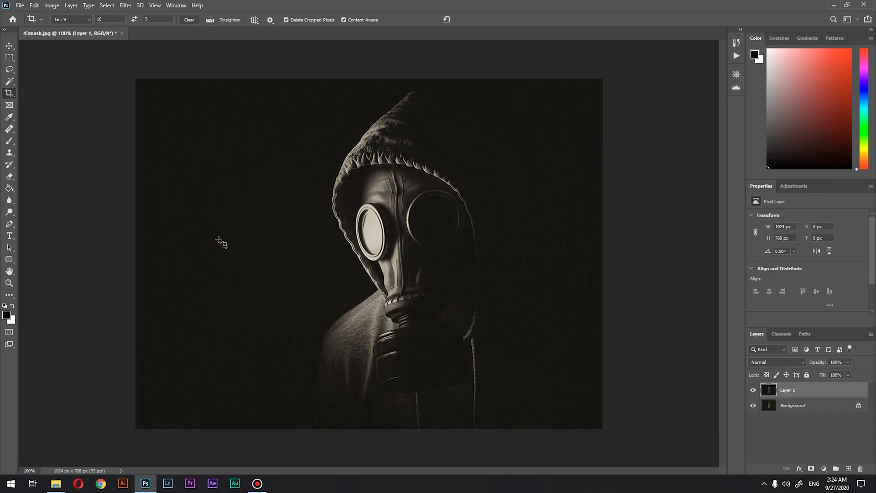
pyautogui.click(292, 132)
pyautogui.moveTo(360, 119); pyautogui.dragTo(370, 78)
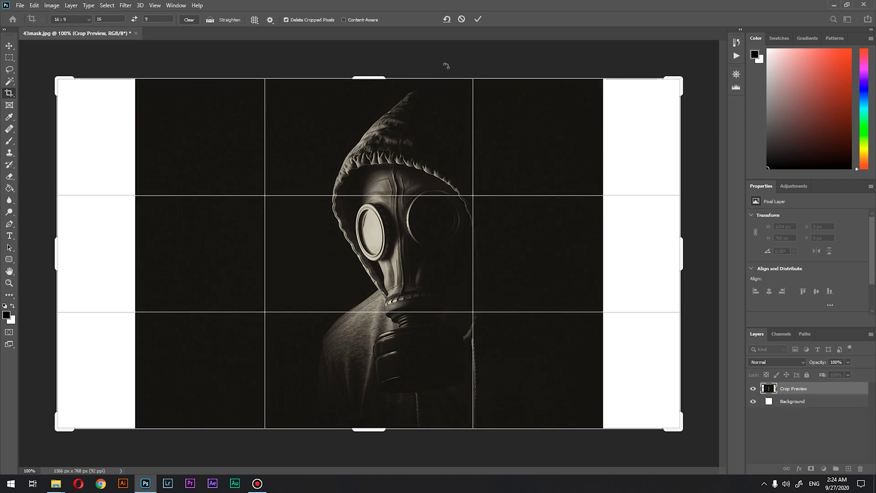
pyautogui.click(476, 20)
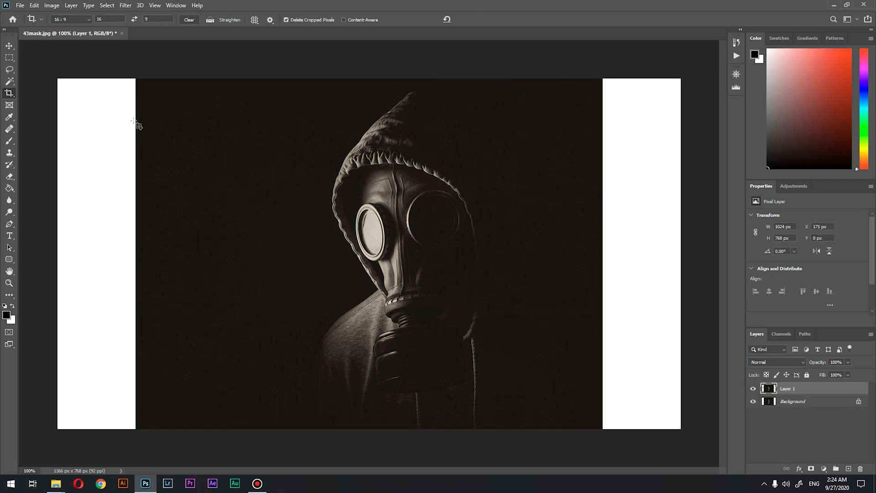
pyautogui.click(10, 57)
# Copy the dark area left of the gas mask subject and stretch it to the left canvas edge.
pyautogui.moveTo(45, 70); pyautogui.dragTo(297, 432)
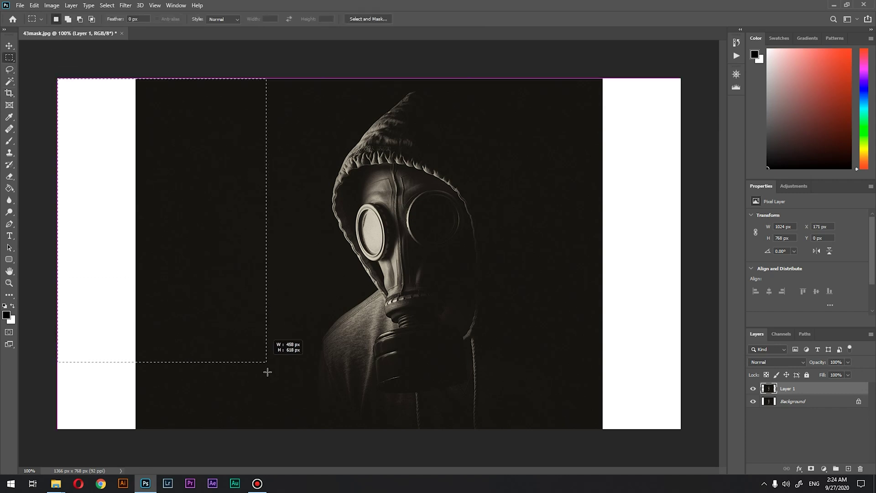
pyautogui.moveTo(298, 433); pyautogui.dragTo(301, 429)
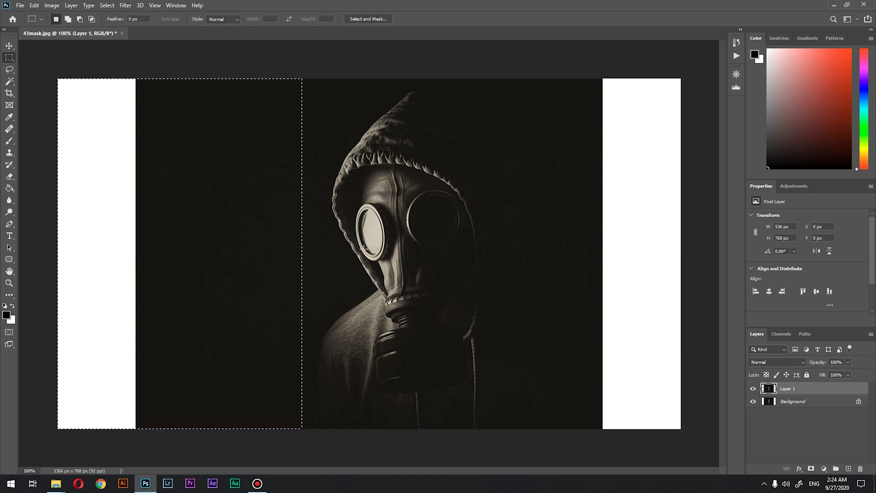
pyautogui.hotkey('ctrl', 'j')
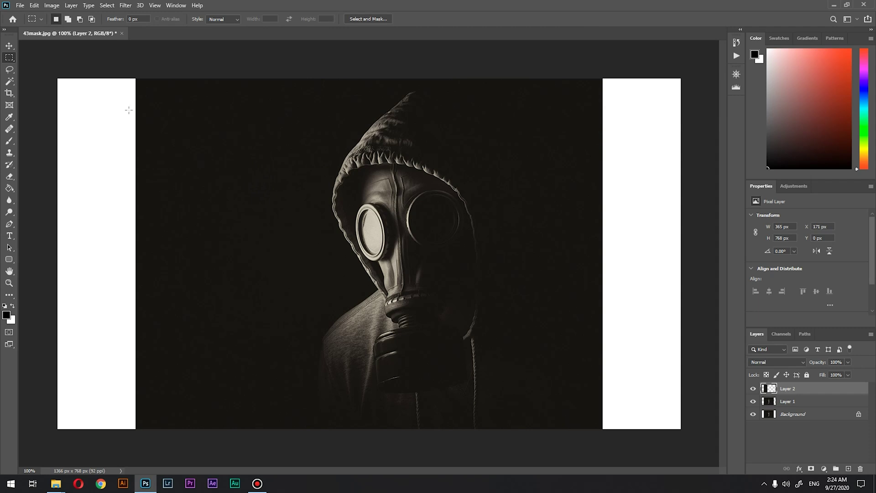
pyautogui.click(35, 7)
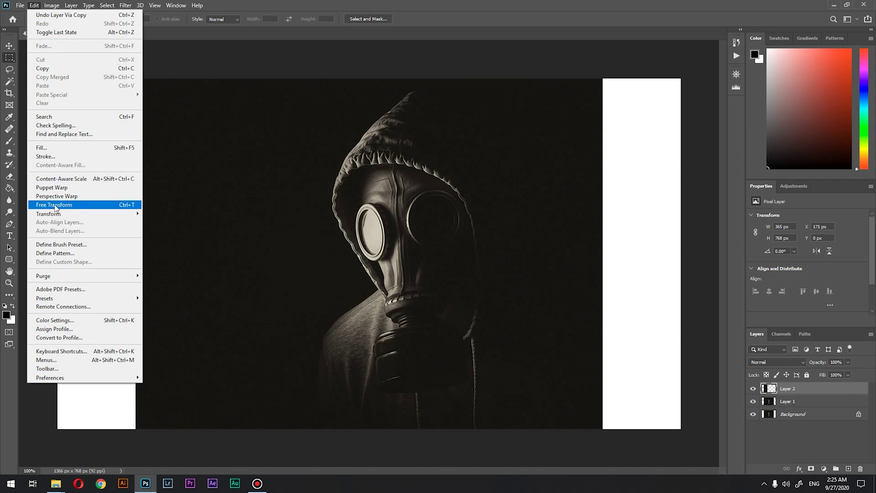
pyautogui.click(127, 211)
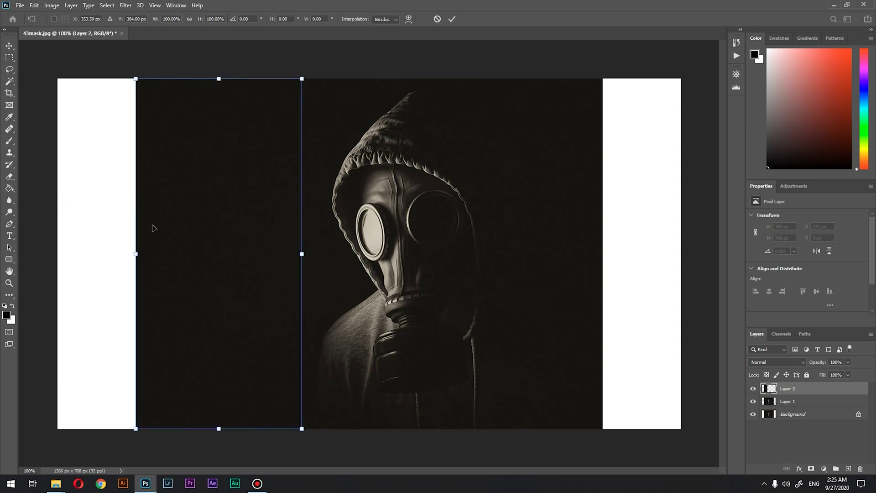
pyautogui.moveTo(133, 253); pyautogui.dragTo(60, 252)
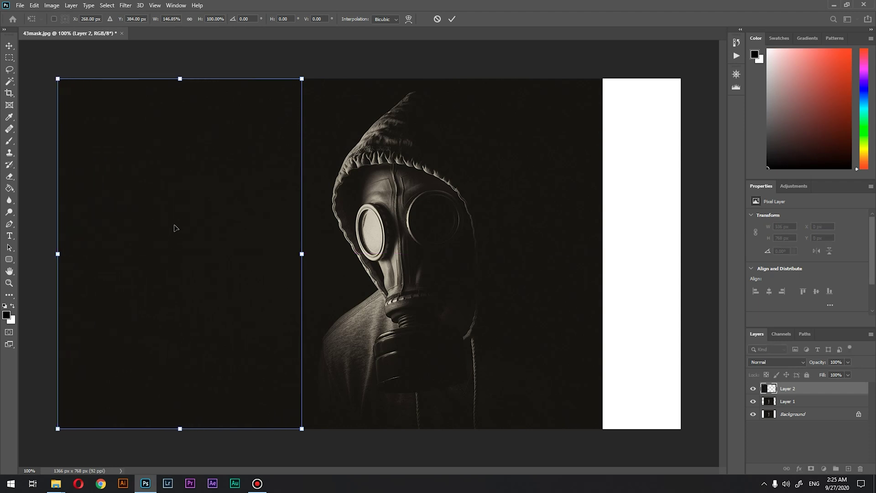
pyautogui.press('Return')
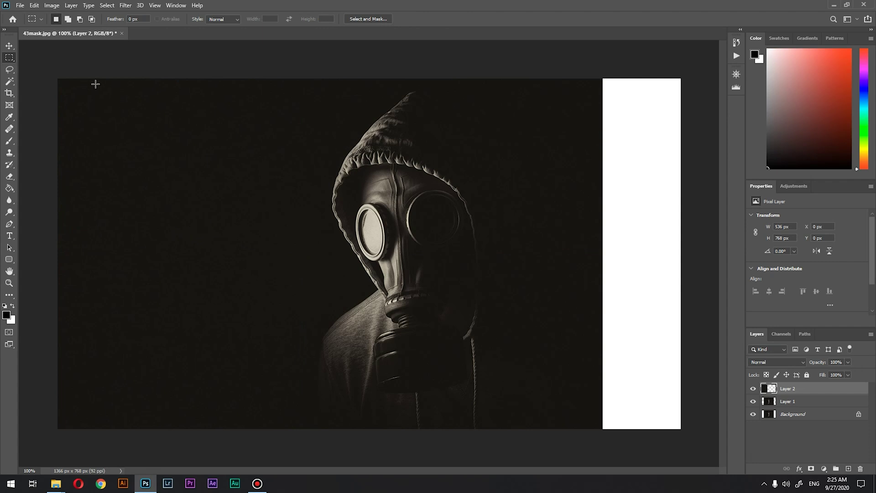
# Copy a strip from the photo's right side onto its own layer and stretch it to the right canvas edge.
pyautogui.click(788, 403)
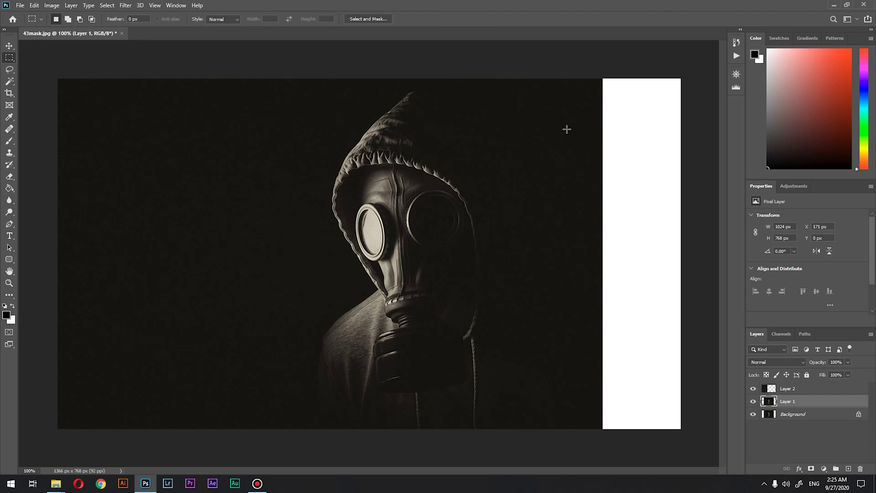
pyautogui.moveTo(520, 72); pyautogui.dragTo(655, 424)
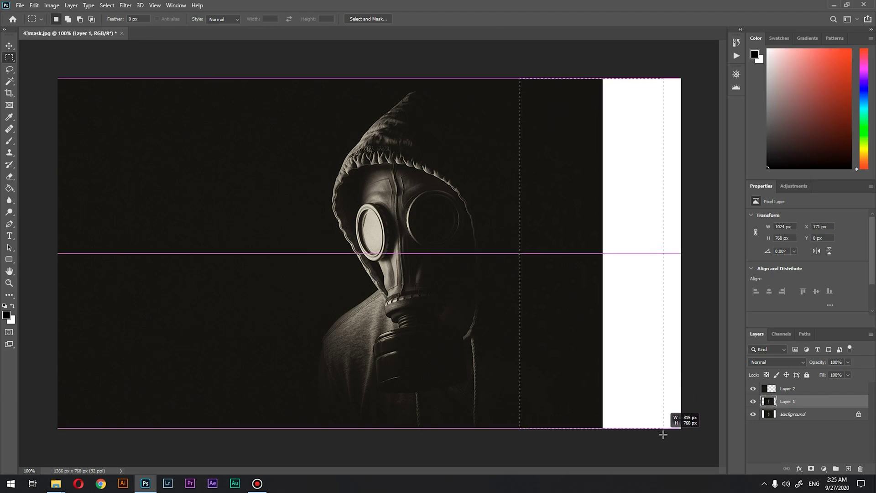
pyautogui.moveTo(655, 424); pyautogui.dragTo(663, 429)
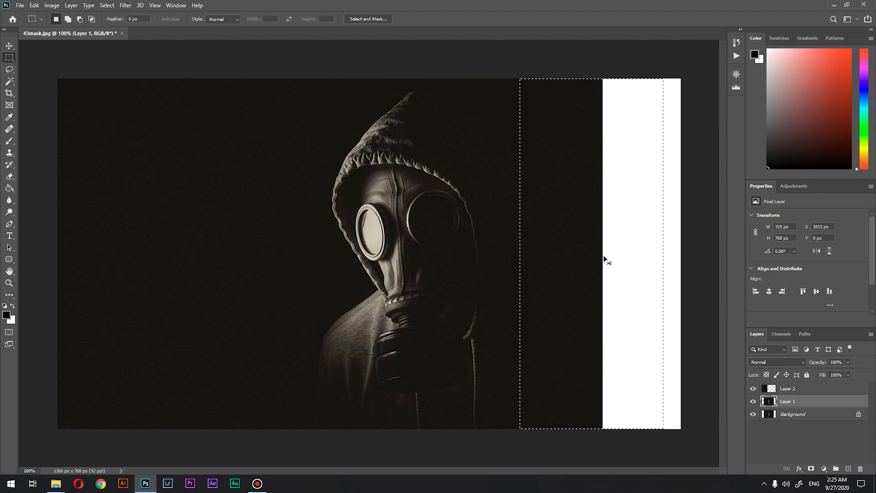
pyautogui.hotkey('ctrl', 'j')
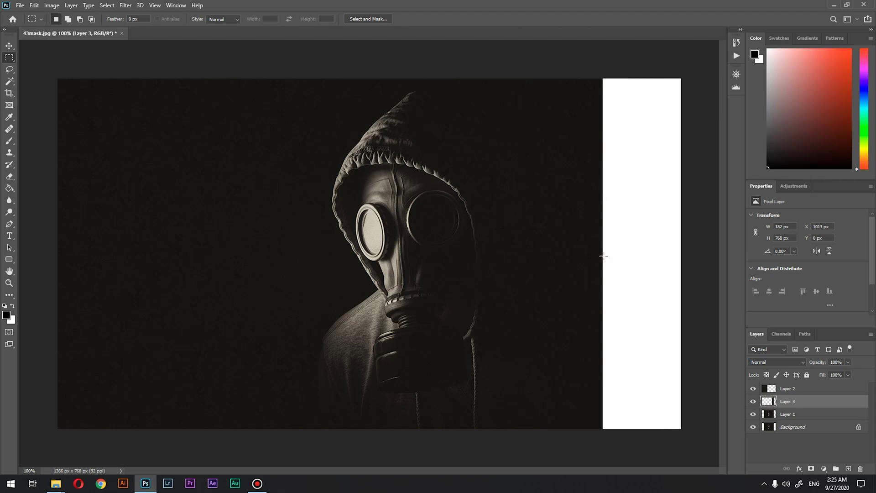
pyautogui.hotkey('ctrl', 't')
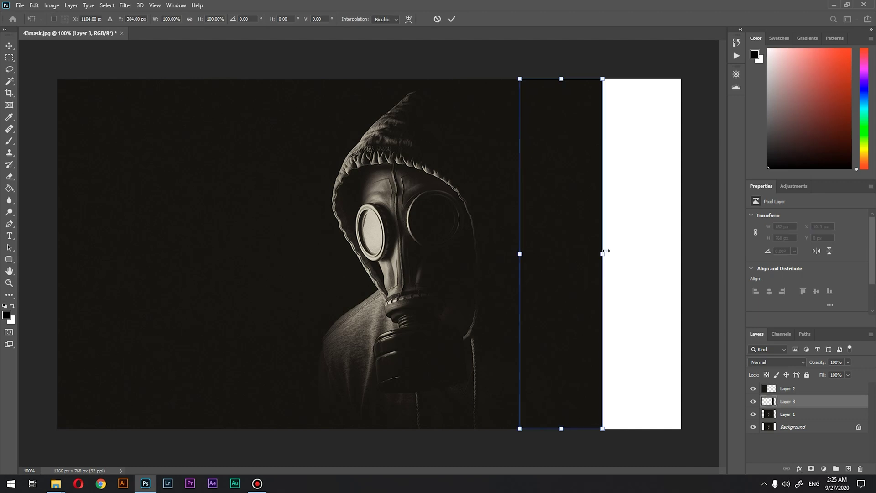
pyautogui.moveTo(603, 255); pyautogui.dragTo(642, 256)
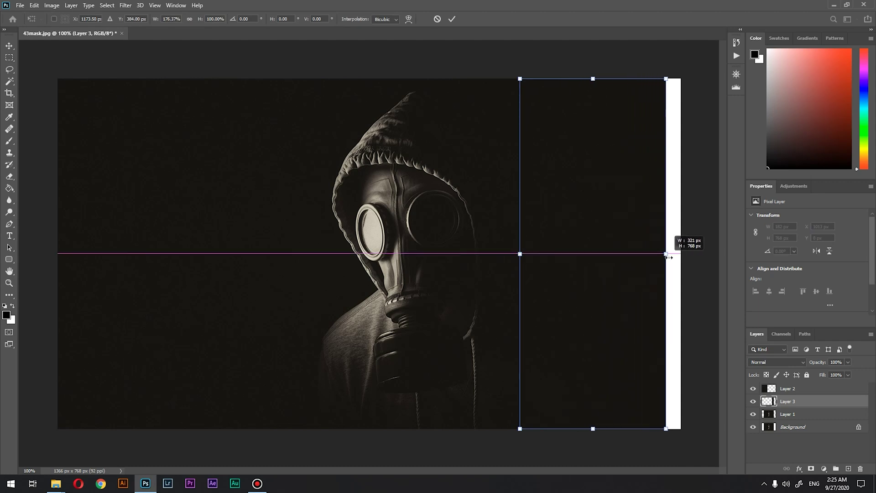
pyautogui.moveTo(669, 257); pyautogui.dragTo(681, 254)
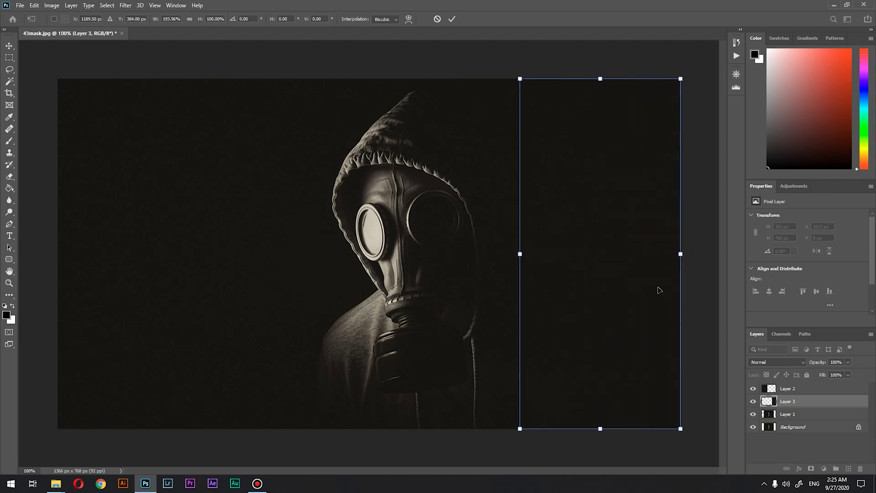
pyautogui.press('Return')
pyautogui.press('m')
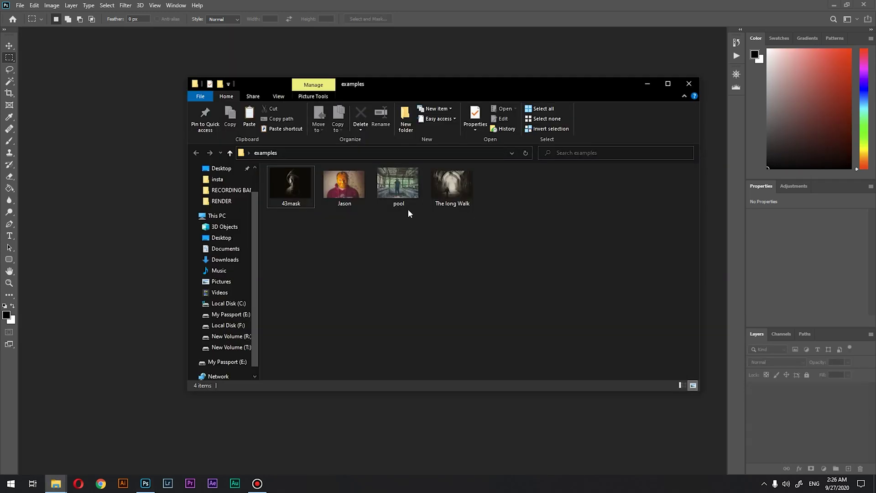
# Bring pool.jpg into Photoshop and duplicate its background as a layer named '16:9'.
pyautogui.moveTo(400, 197); pyautogui.dragTo(150, 215)
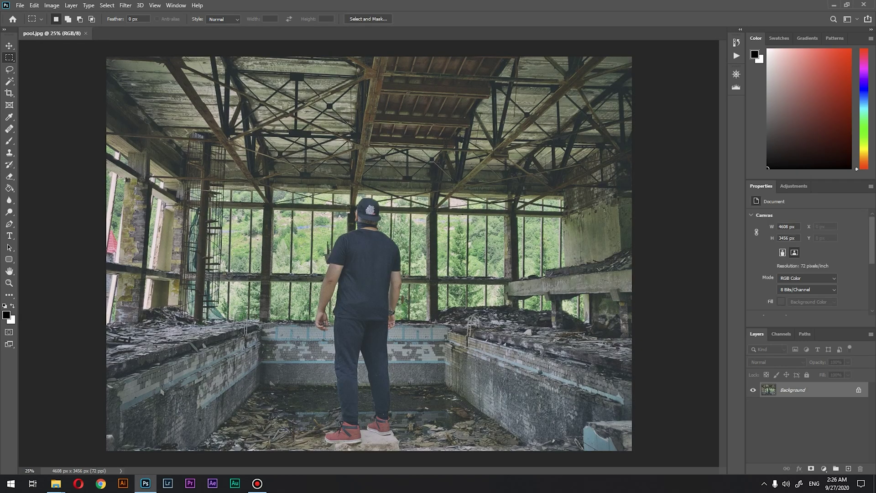
pyautogui.hotkey('ctrl', 'j')
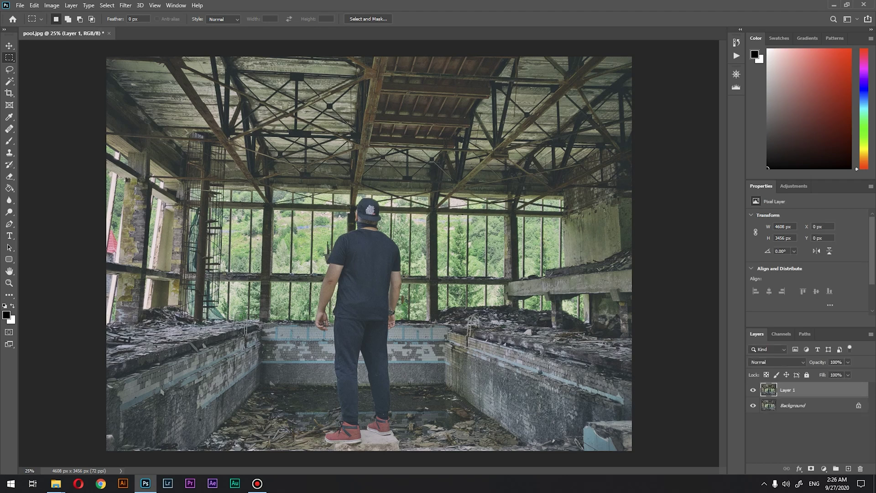
pyautogui.doubleClick(788, 389)
pyautogui.write('16:9')
pyautogui.press('Return')
# Widen the pool canvas with a 16:9 crop, adding blank sides.
pyautogui.click(9, 93)
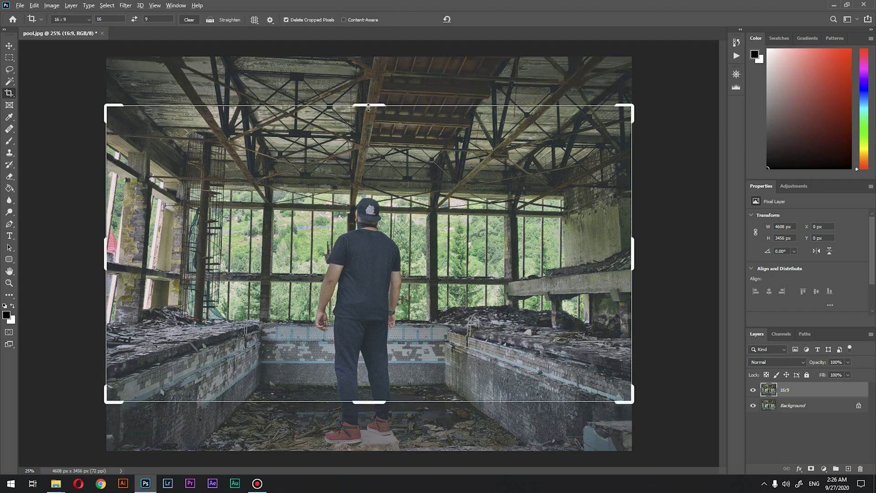
pyautogui.moveTo(369, 108); pyautogui.dragTo(367, 57)
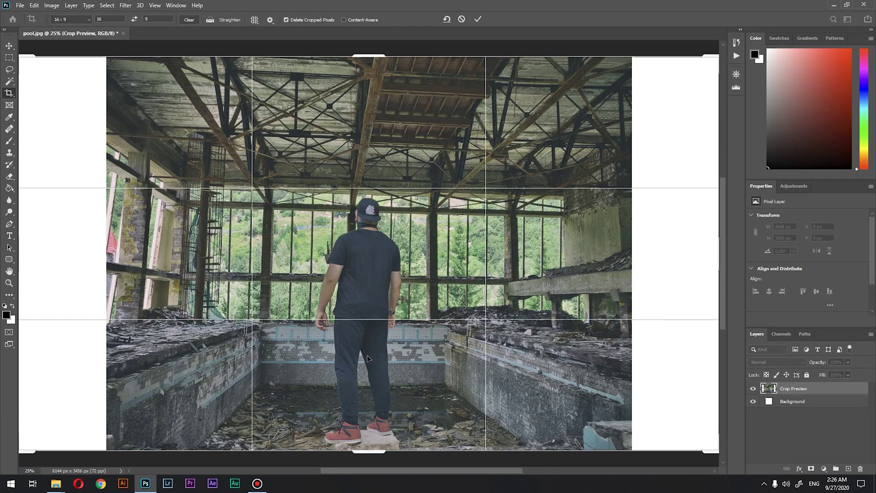
pyautogui.press('Return')
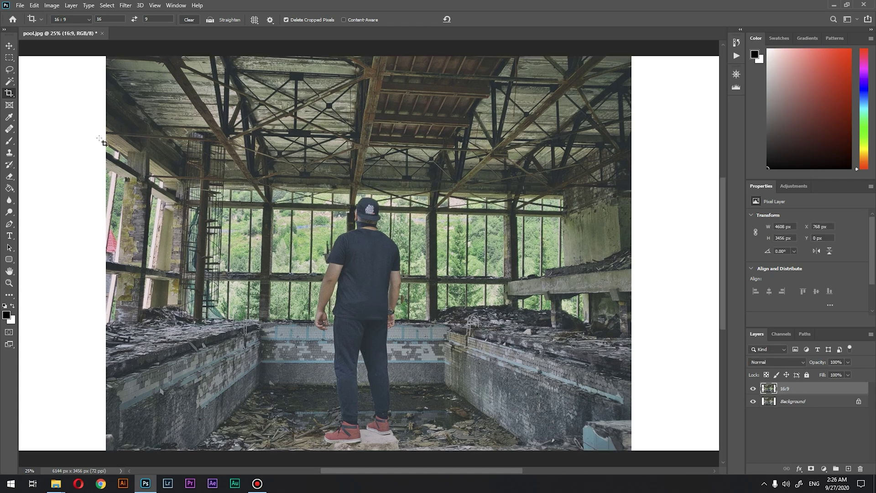
# Copy the photo's left half up to the man and stretch it to the left canvas edge.
pyautogui.click(9, 58)
pyautogui.moveTo(21, 56); pyautogui.dragTo(369, 454)
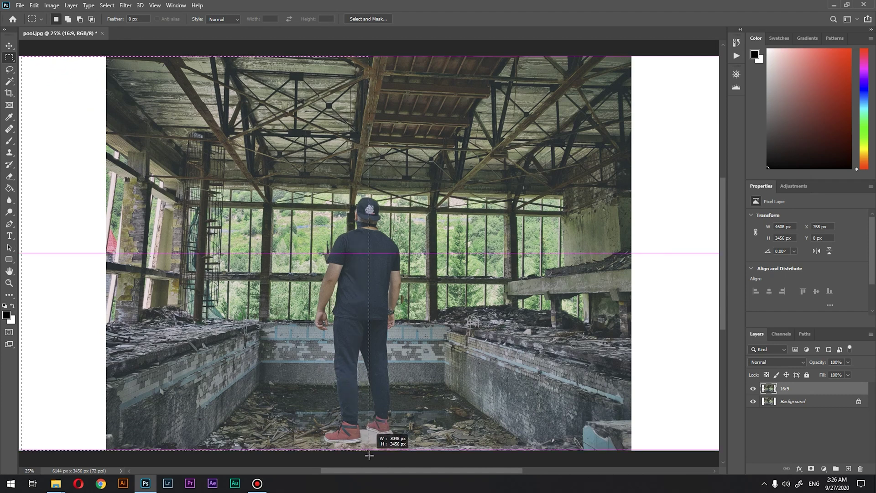
pyautogui.moveTo(368, 455); pyautogui.dragTo(369, 453)
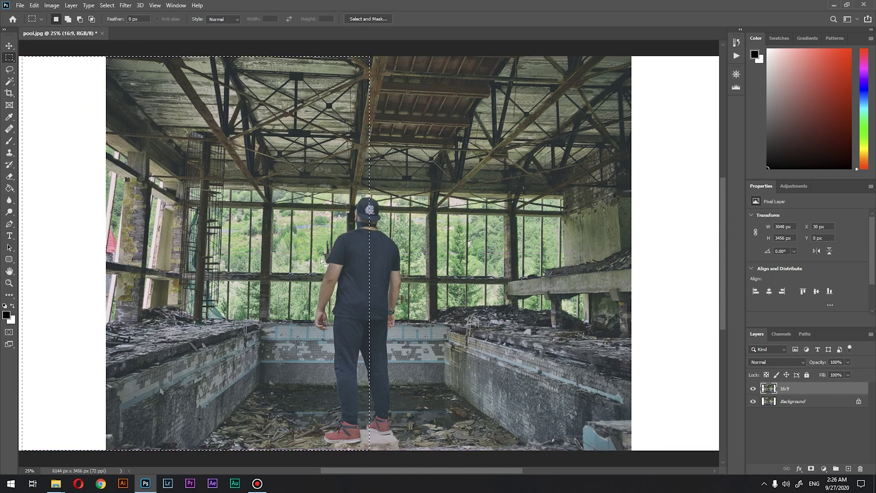
pyautogui.hotkey('ctrl', 'j')
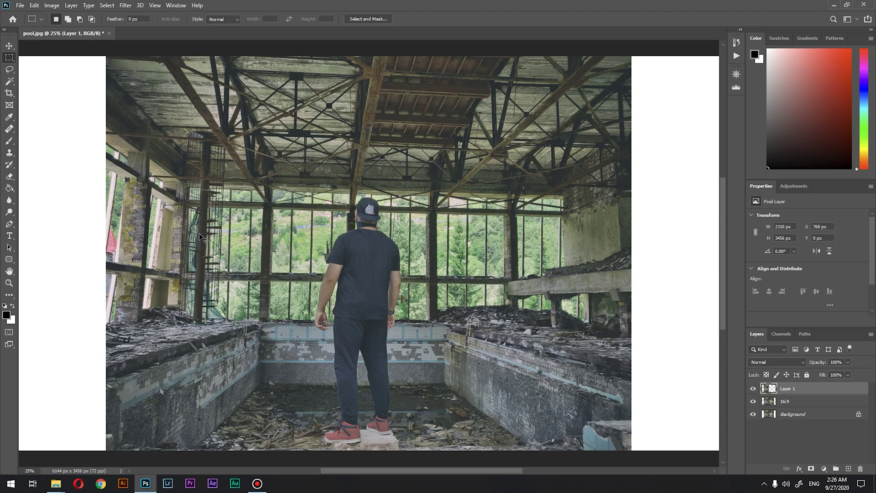
pyautogui.hotkey('ctrl', 't')
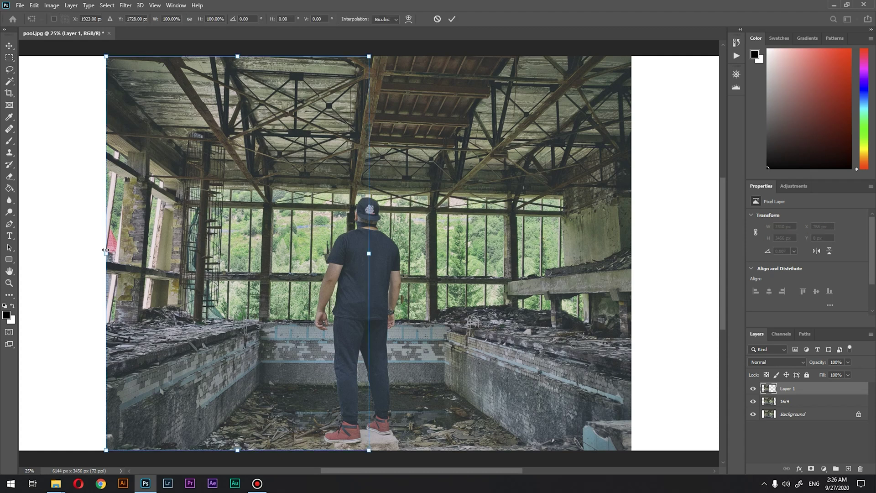
pyautogui.moveTo(106, 250); pyautogui.dragTo(20, 250)
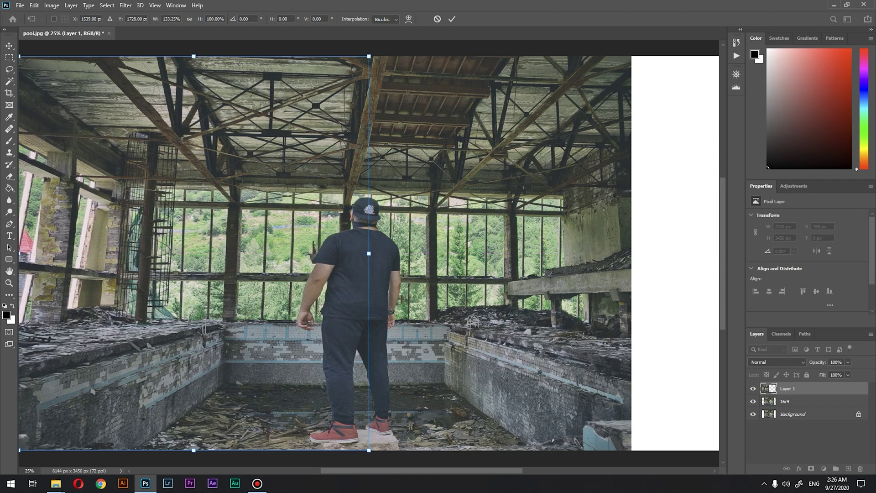
pyautogui.press('Return')
pyautogui.press('m')
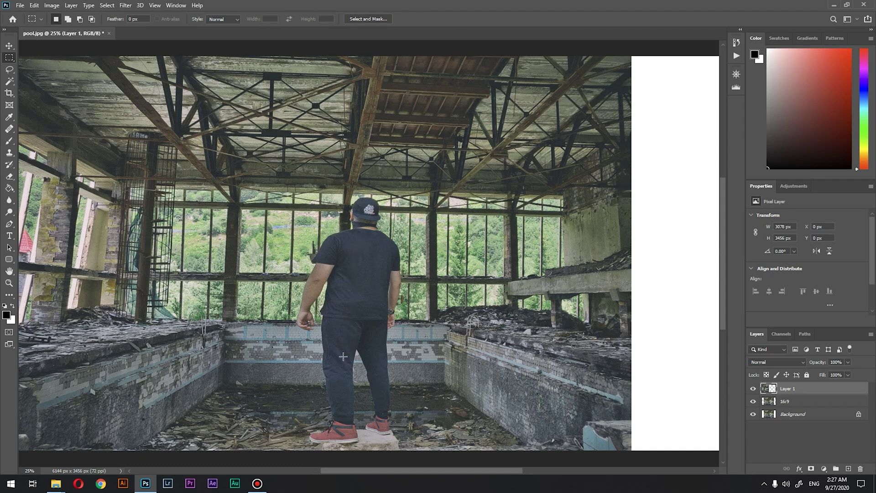
# Add a layer mask to the stretched left copy and brush black over the distorted figure.
pyautogui.click(812, 469)
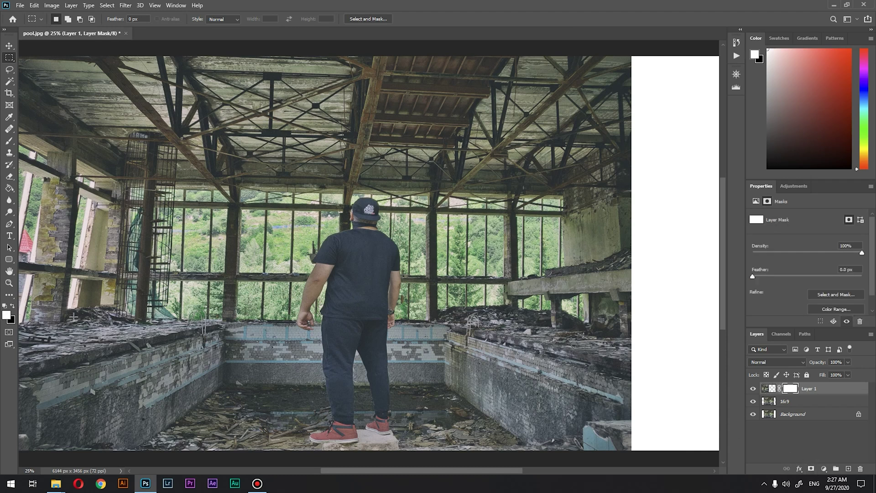
pyautogui.click(14, 306)
pyautogui.click(9, 141)
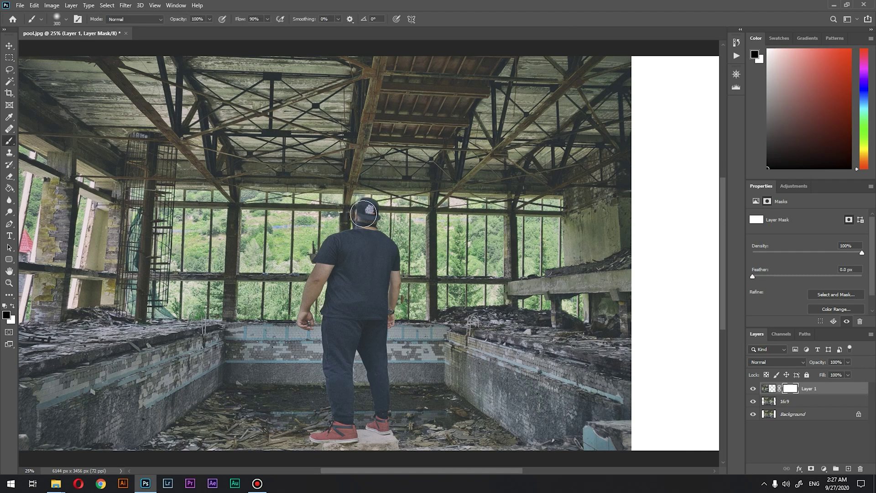
pyautogui.moveTo(358, 215)
pyautogui.mouseDown()
pyautogui.moveTo(341, 255)
pyautogui.moveTo(326, 243)
pyautogui.moveTo(332, 249)
pyautogui.moveTo(333, 401)
pyautogui.moveTo(343, 413)
pyautogui.moveTo(315, 443)
pyautogui.moveTo(356, 437)
pyautogui.mouseUp()
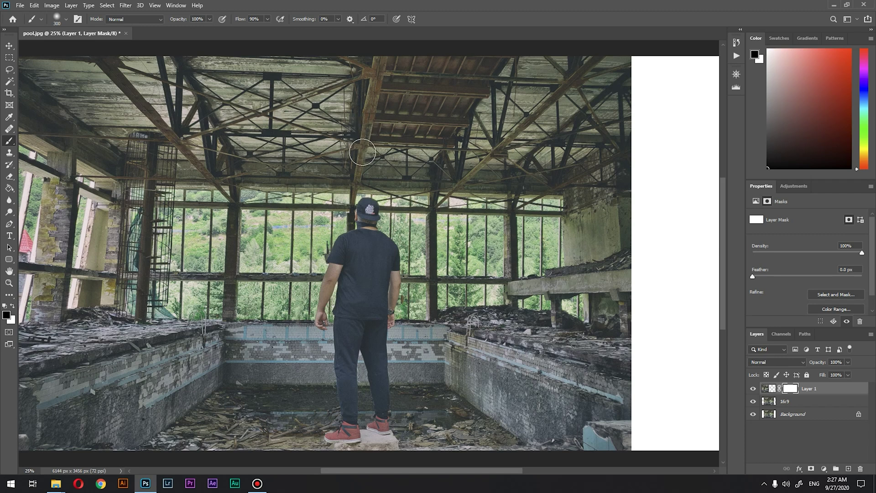
pyautogui.moveTo(379, 52)
pyautogui.mouseDown()
pyautogui.moveTo(357, 243)
pyautogui.moveTo(340, 256)
pyautogui.moveTo(361, 348)
pyautogui.moveTo(359, 437)
pyautogui.mouseUp()
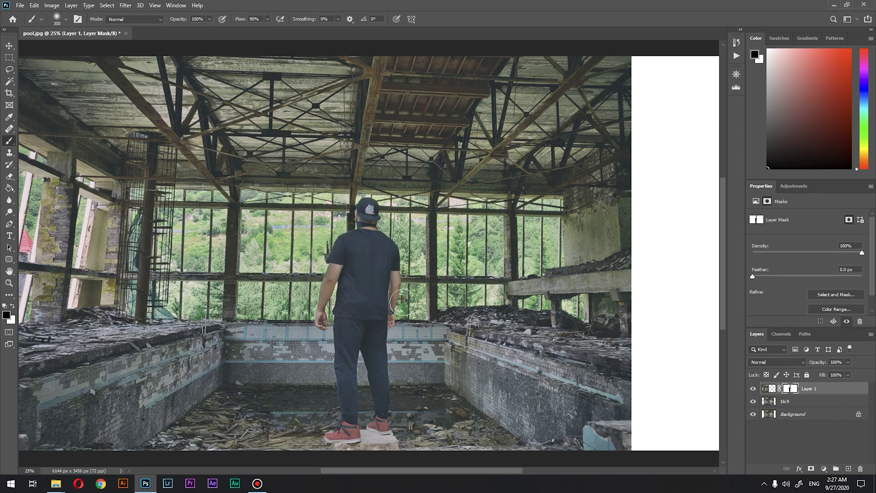
# Copy the 16:9 layer's right half from the man onward and stretch it to the right canvas edge.
pyautogui.click(781, 402)
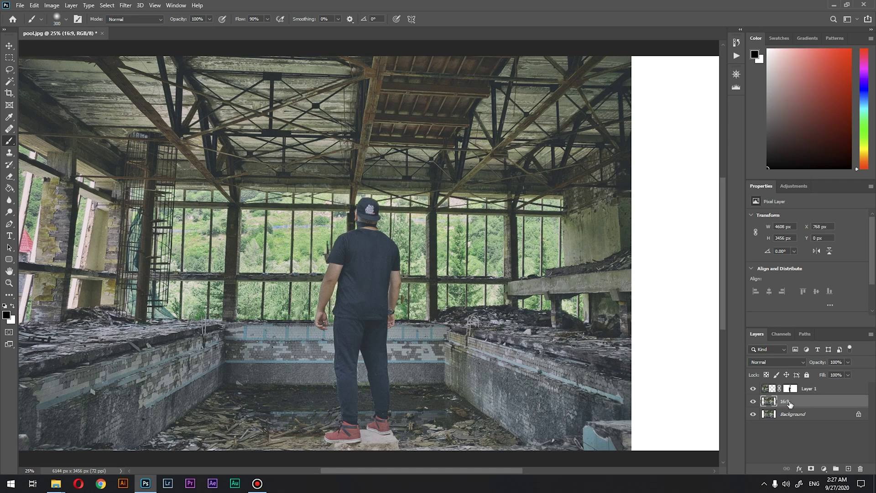
pyautogui.click(9, 58)
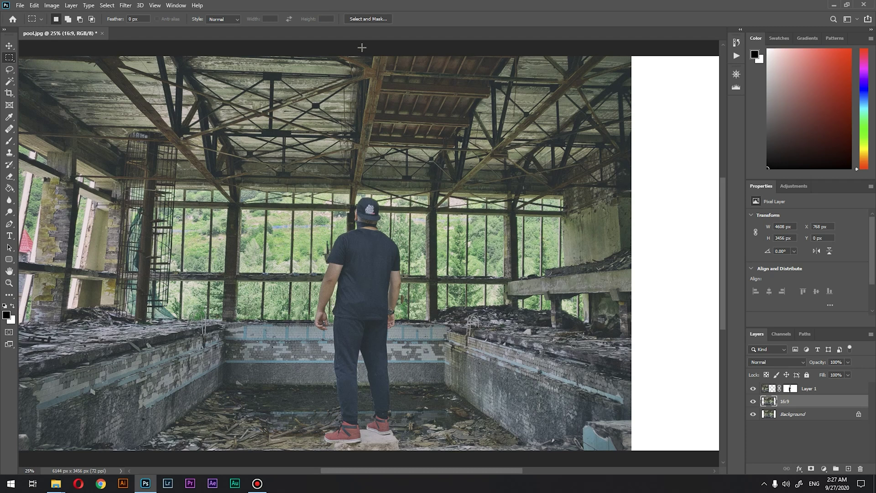
pyautogui.moveTo(362, 47); pyautogui.dragTo(697, 466)
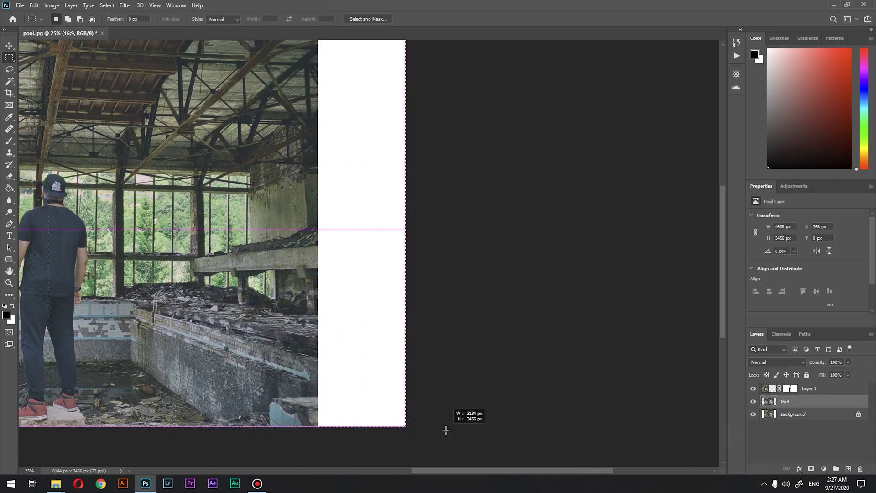
pyautogui.moveTo(698, 466); pyautogui.dragTo(447, 430)
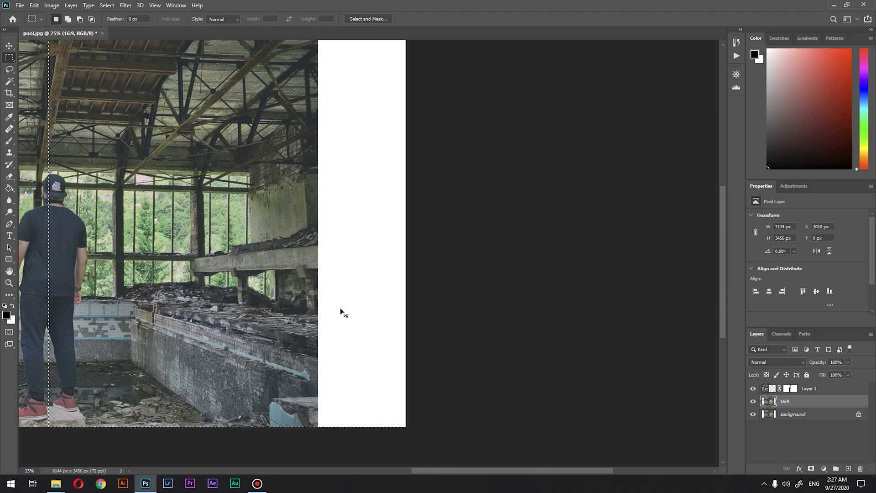
pyautogui.hotkey('ctrl', 'j')
pyautogui.moveTo(491, 473); pyautogui.dragTo(419, 465)
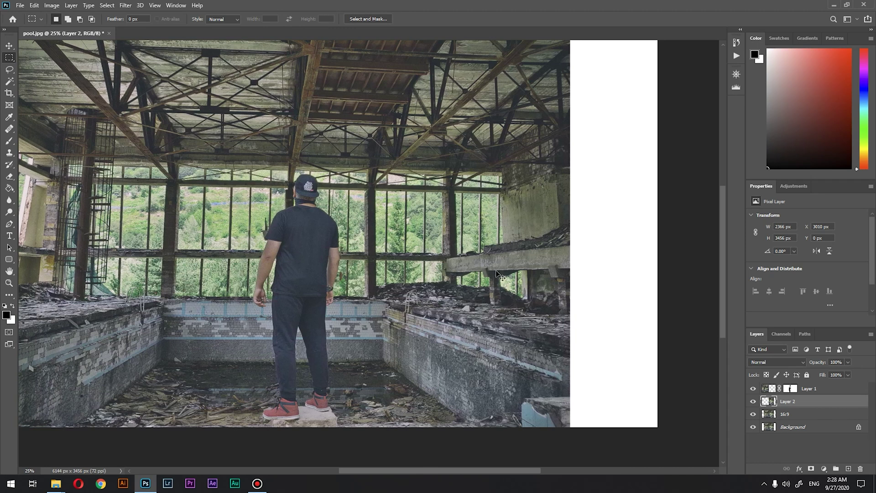
pyautogui.hotkey('ctrl', 't')
pyautogui.moveTo(567, 229); pyautogui.dragTo(653, 230)
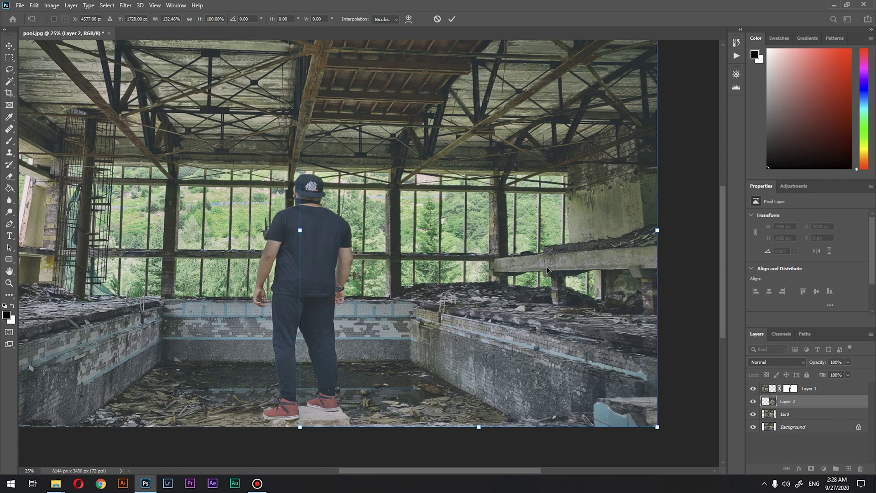
pyautogui.press('Return')
pyautogui.press('m')
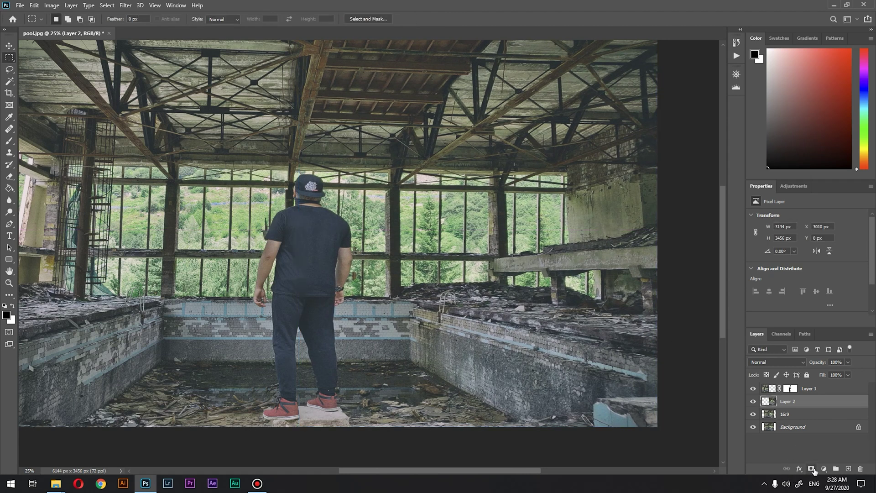
# Add a mask to the stretched right copy and paint black over the man's shoulder and side.
pyautogui.click(811, 469)
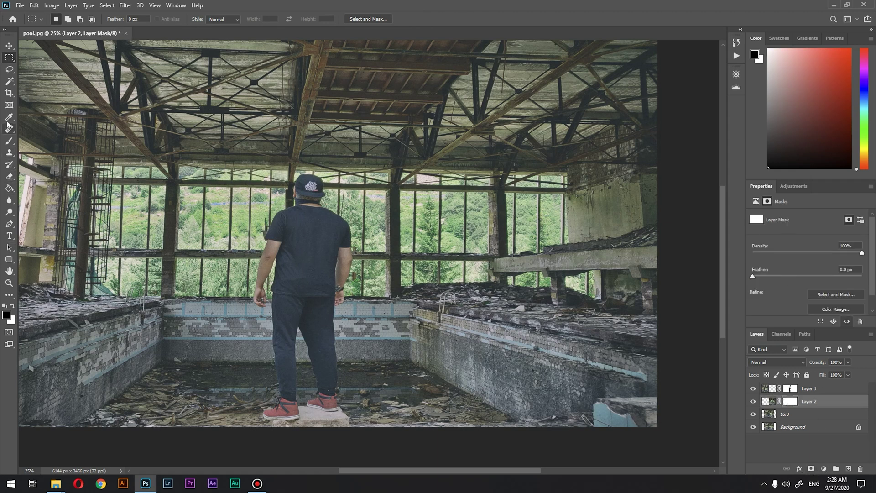
pyautogui.click(9, 141)
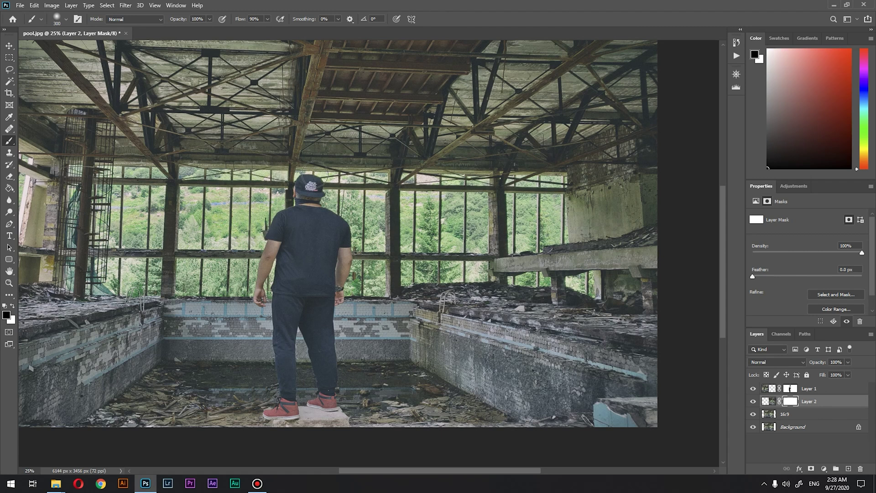
pyautogui.moveTo(319, 192)
pyautogui.mouseDown()
pyautogui.moveTo(338, 256)
pyautogui.moveTo(333, 239)
pyautogui.moveTo(347, 219)
pyautogui.moveTo(332, 235)
pyautogui.moveTo(349, 176)
pyautogui.moveTo(368, 196)
pyautogui.moveTo(367, 294)
pyautogui.mouseUp()
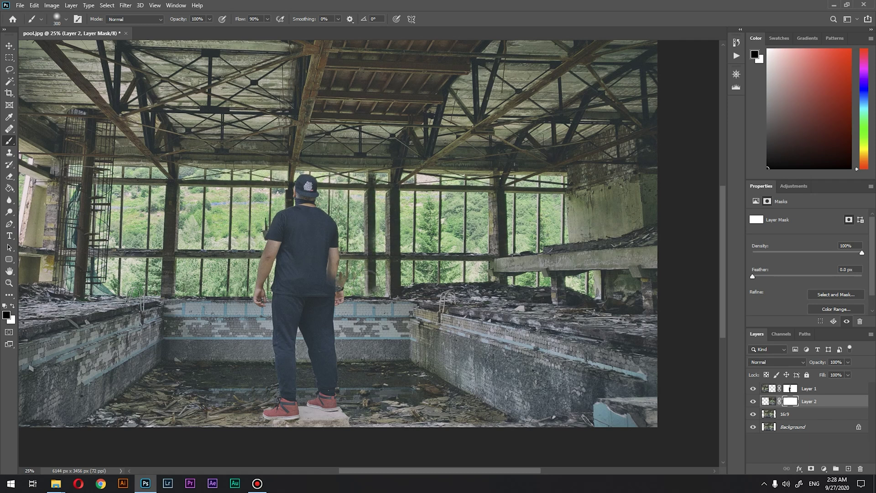
# Touch up the mask: restore the window post in white, hide the leftover arm piece in black.
pyautogui.click(13, 306)
pyautogui.moveTo(367, 173); pyautogui.dragTo(375, 283)
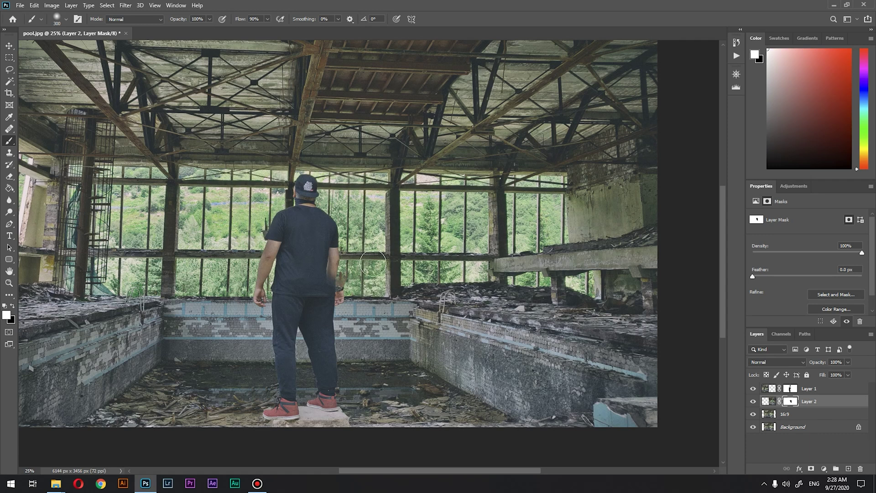
pyautogui.press('x')
pyautogui.moveTo(332, 297)
pyautogui.mouseDown()
pyautogui.moveTo(319, 405)
pyautogui.moveTo(333, 416)
pyautogui.moveTo(319, 416)
pyautogui.mouseUp()
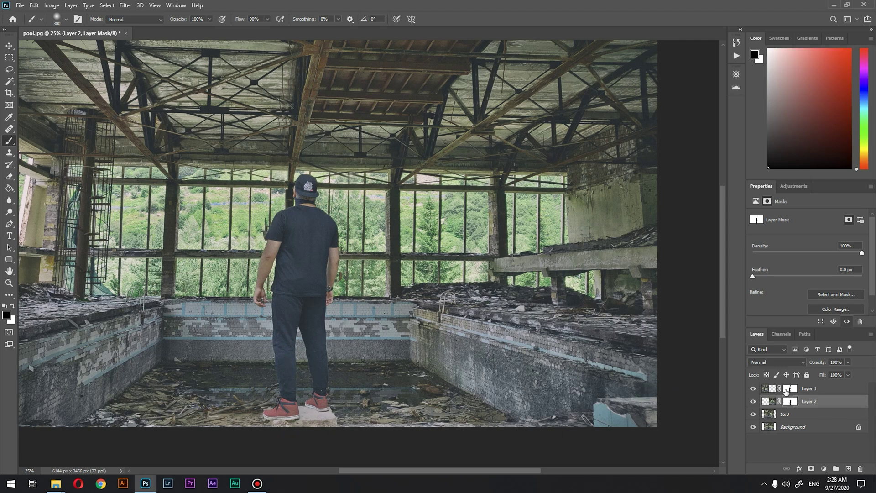
pyautogui.click(810, 391)
# Merge Layer 1, Layer 2 and 16:9 into one layer and zoom out to the whole pool image.
pyautogui.keyDown('shift'); pyautogui.click(804, 416); pyautogui.keyUp('shift')
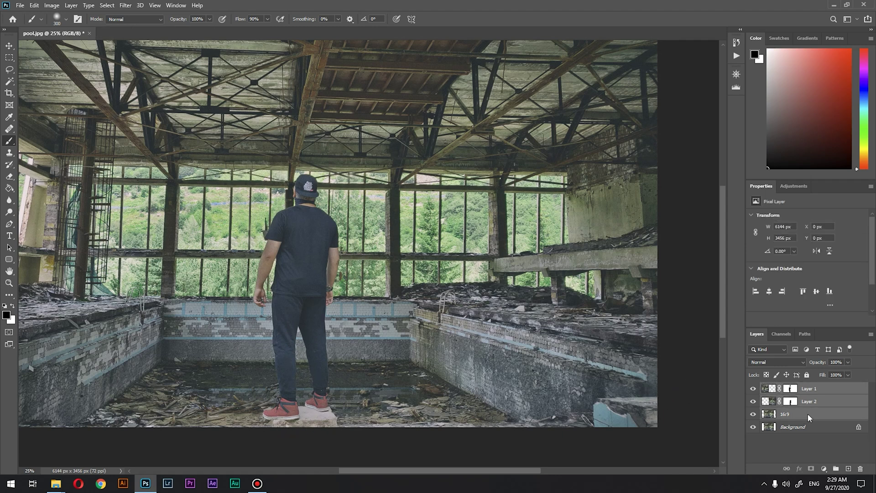
pyautogui.rightClick(808, 414)
pyautogui.click(774, 295)
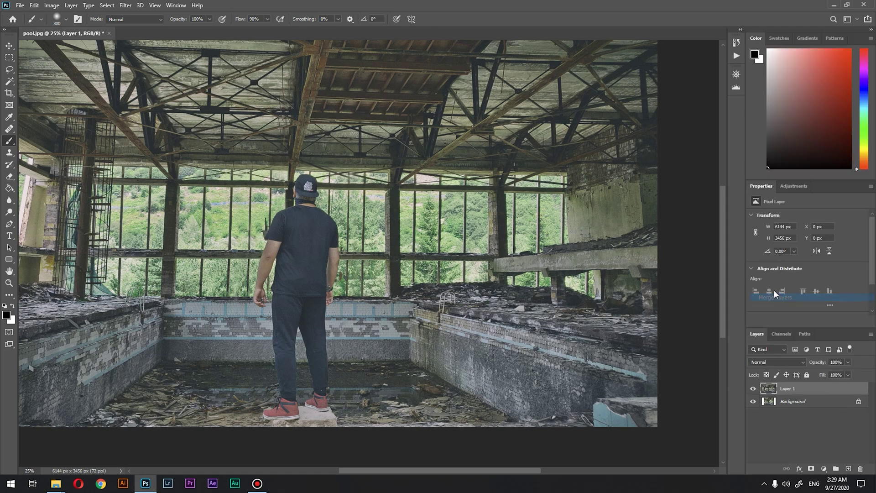
pyautogui.click(8, 283)
pyautogui.click(227, 304)
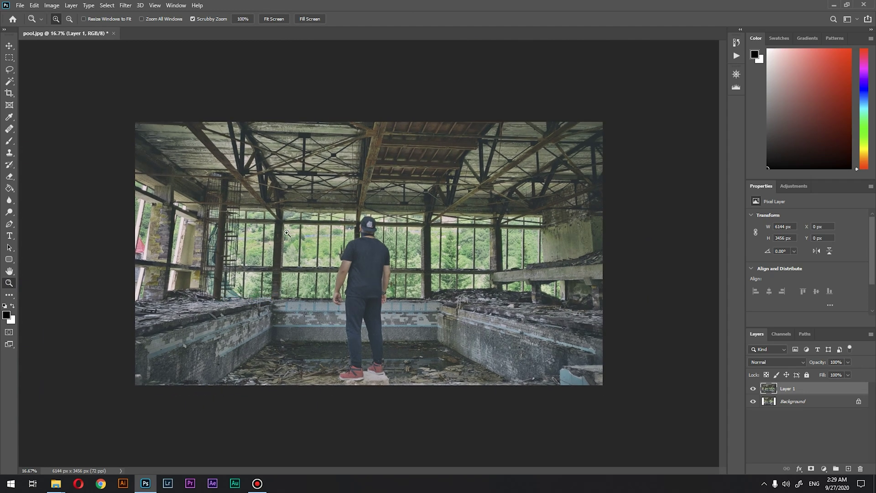
# Toggle the widened pool layer's visibility to compare it with the original photo.
pyautogui.click(753, 389)
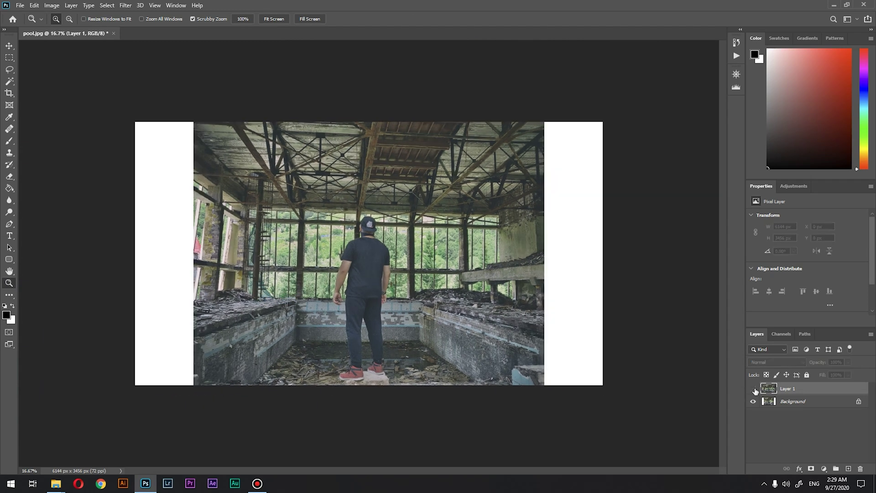
pyautogui.click(753, 389)
pyautogui.click(753, 388)
pyautogui.click(754, 388)
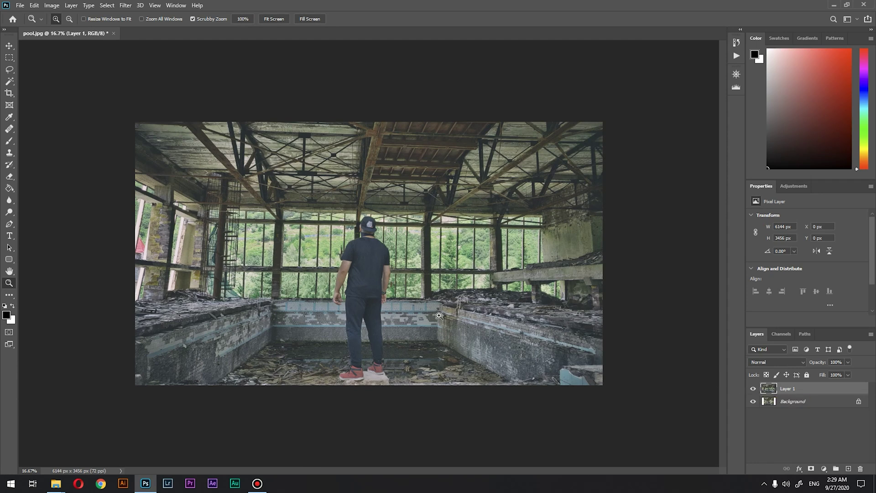
pyautogui.click(753, 389)
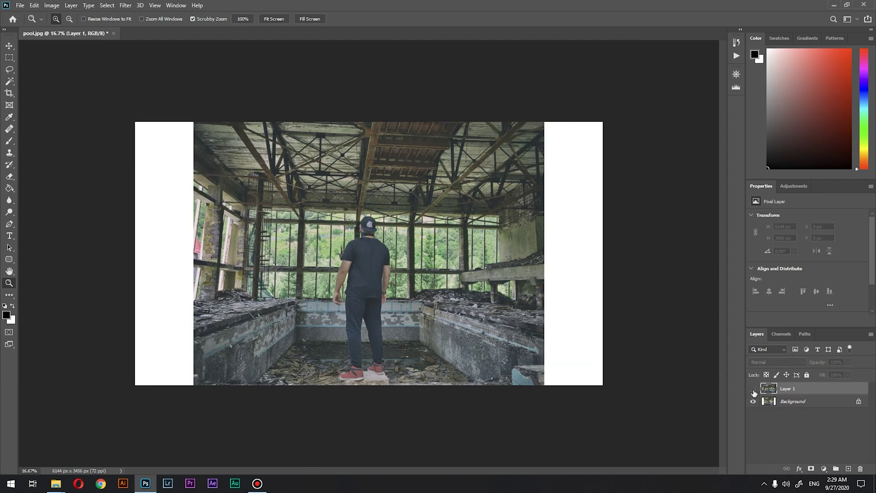
pyautogui.click(753, 390)
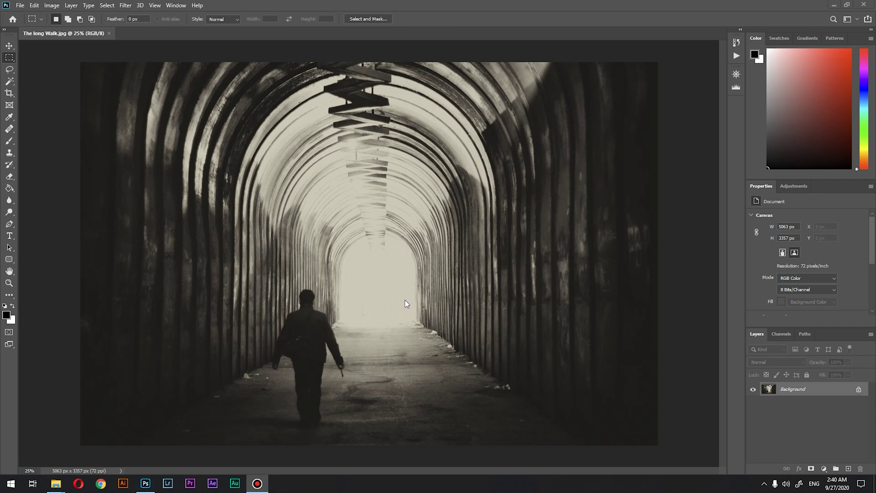
# Duplicate the tunnel photo layer and crop-extend the canvas to 16:9 with white sides.
pyautogui.hotkey('ctrl', 'j')
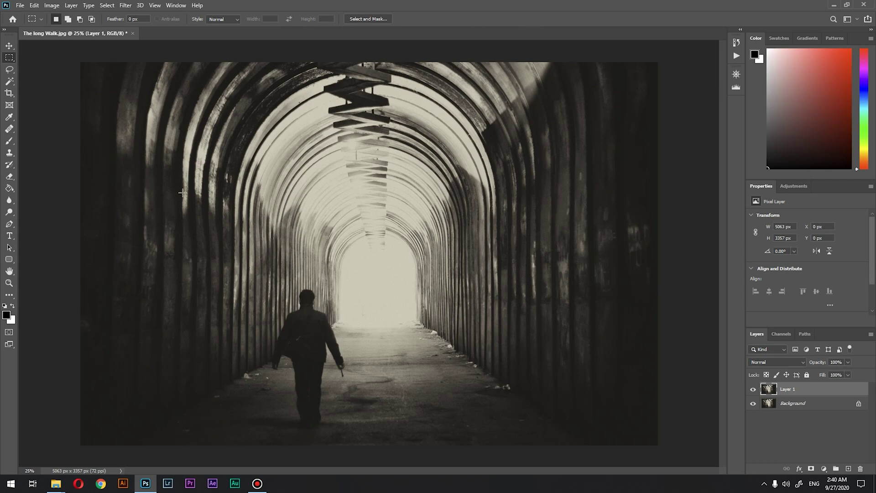
pyautogui.click(9, 94)
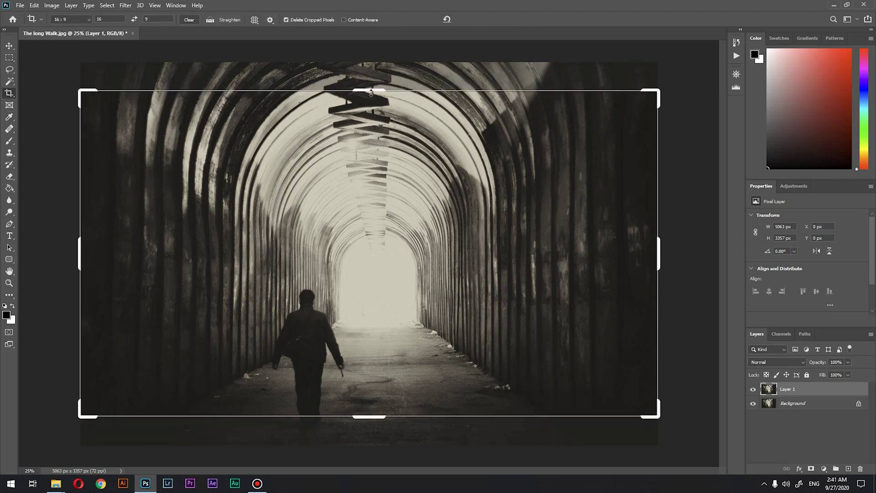
pyautogui.moveTo(371, 91); pyautogui.dragTo(368, 80)
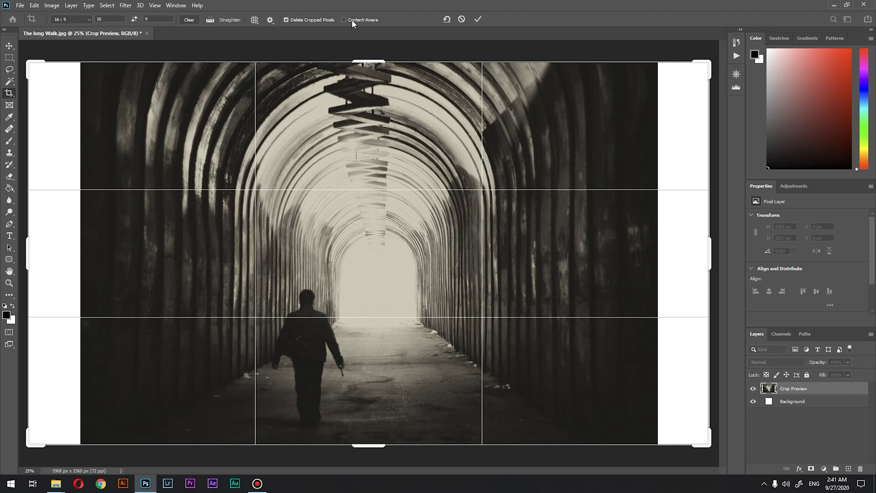
pyautogui.click(477, 19)
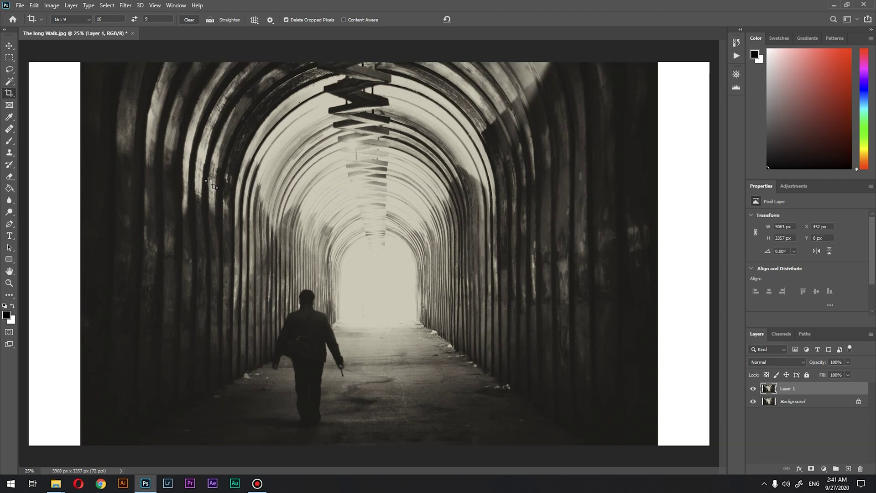
# Copy the tunnel's left section to a new layer and stretch it to the canvas's left edge.
pyautogui.click(9, 57)
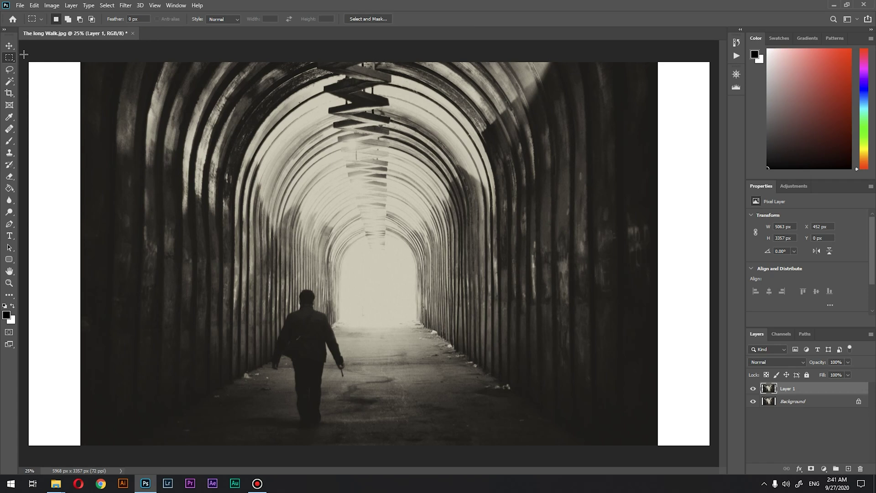
pyautogui.moveTo(24, 55); pyautogui.dragTo(265, 454)
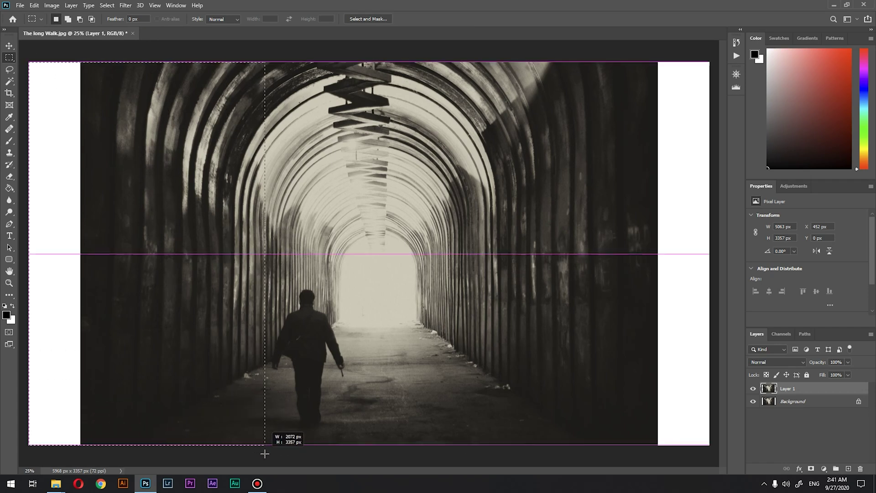
pyautogui.moveTo(265, 453); pyautogui.dragTo(265, 453)
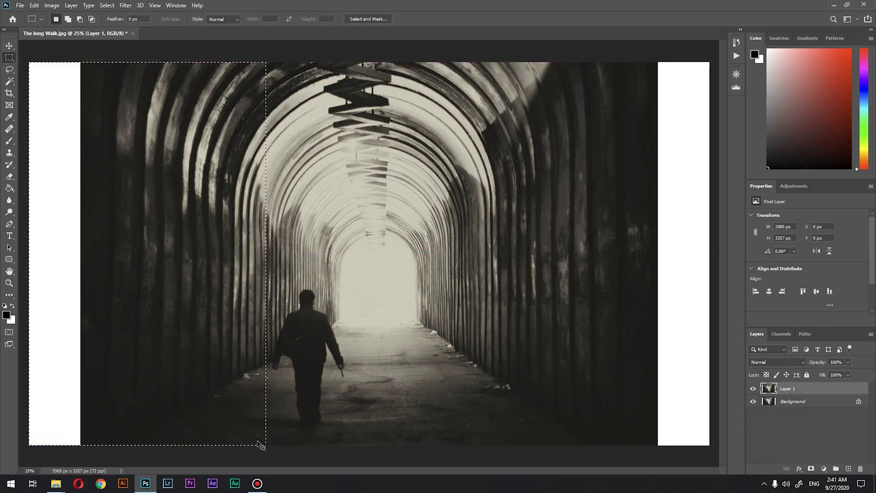
pyautogui.hotkey('ctrl', 'j')
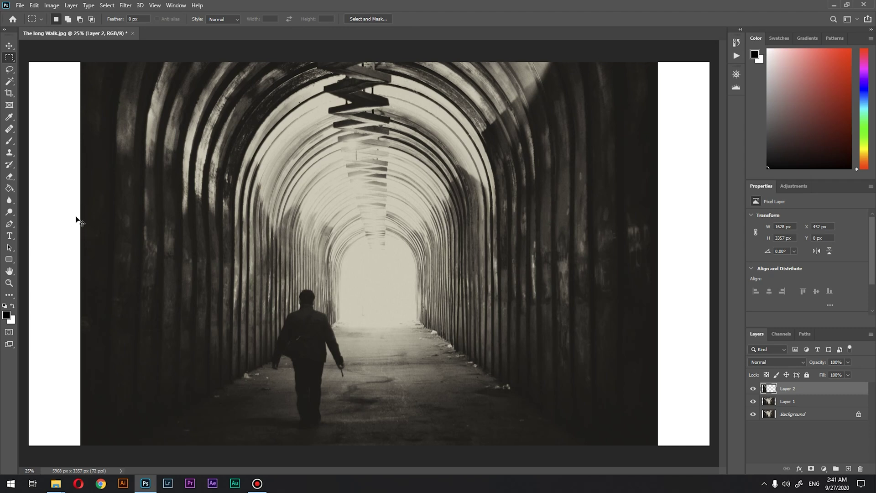
pyautogui.hotkey('ctrl', 't')
pyautogui.moveTo(80, 251); pyautogui.dragTo(29, 251)
pyautogui.press('Return')
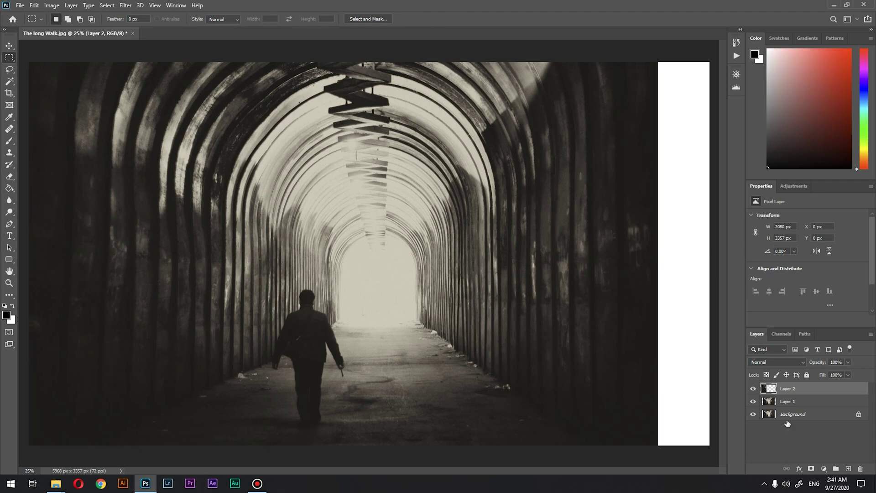
# Copy the tunnel's right section from Layer 1 and stretch it to the canvas's right edge.
pyautogui.click(794, 402)
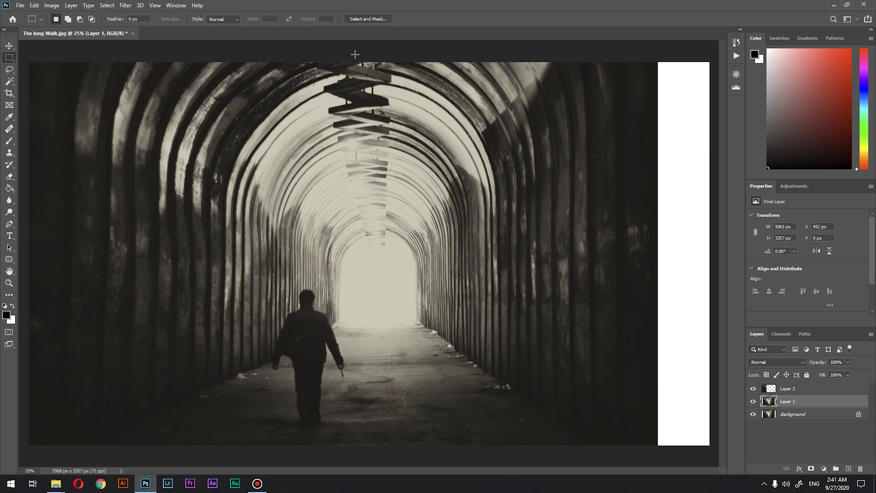
pyautogui.moveTo(355, 55); pyautogui.dragTo(610, 422)
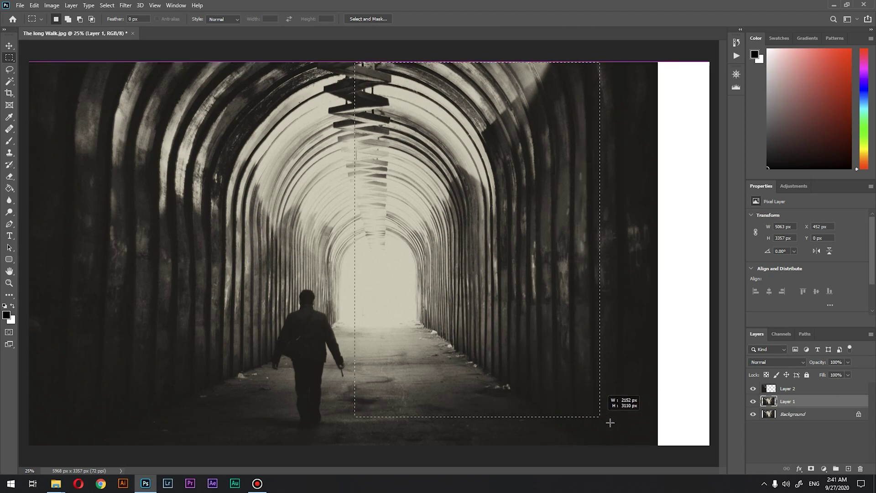
pyautogui.moveTo(610, 423); pyautogui.dragTo(710, 446)
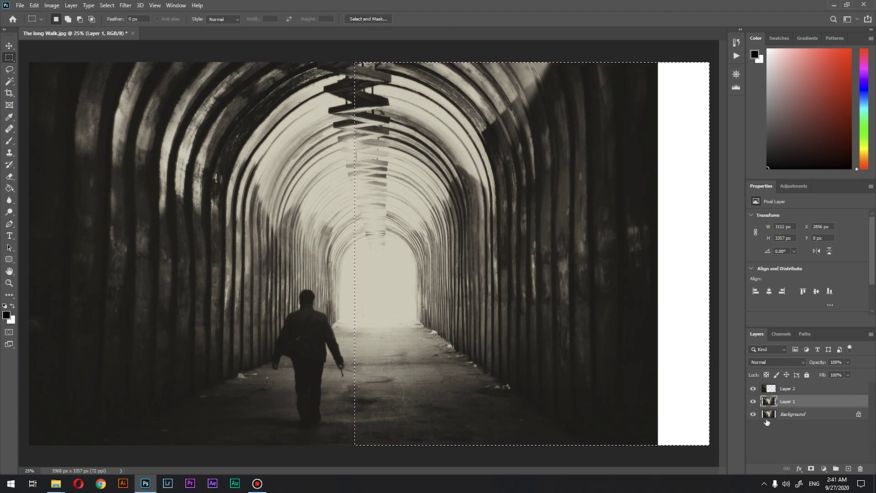
pyautogui.hotkey('ctrl', 'j')
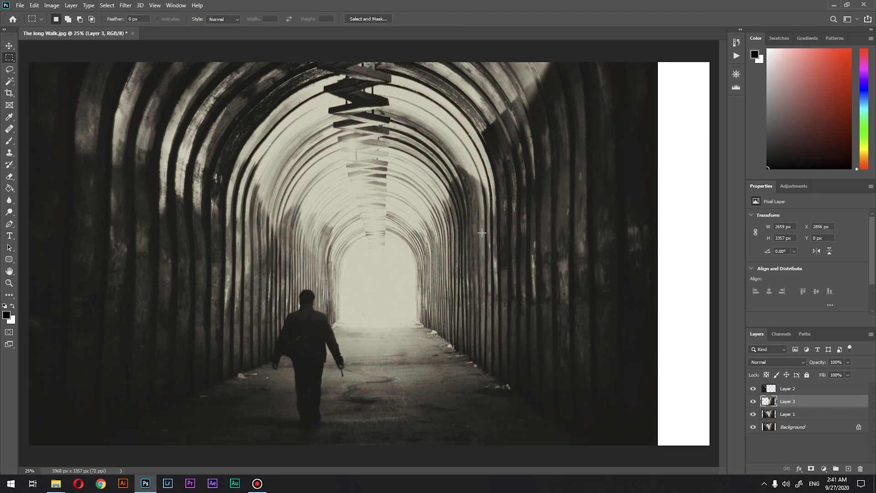
pyautogui.hotkey('ctrl', 't')
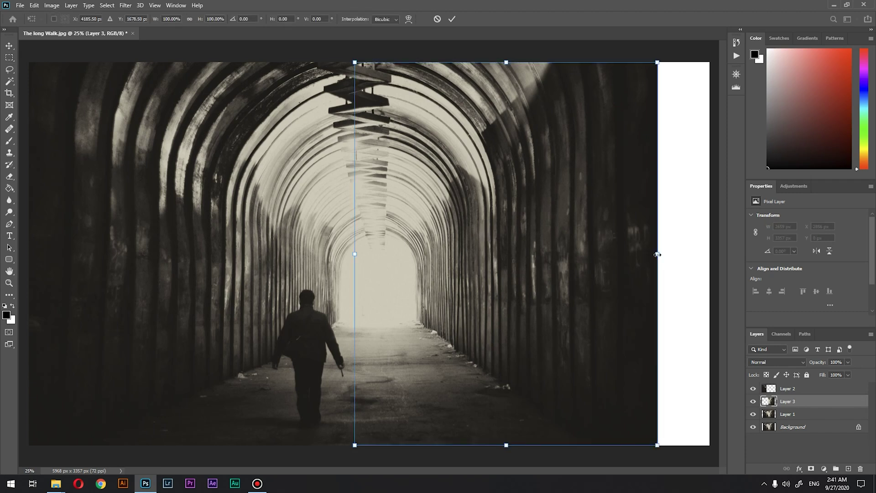
pyautogui.moveTo(657, 255); pyautogui.dragTo(710, 254)
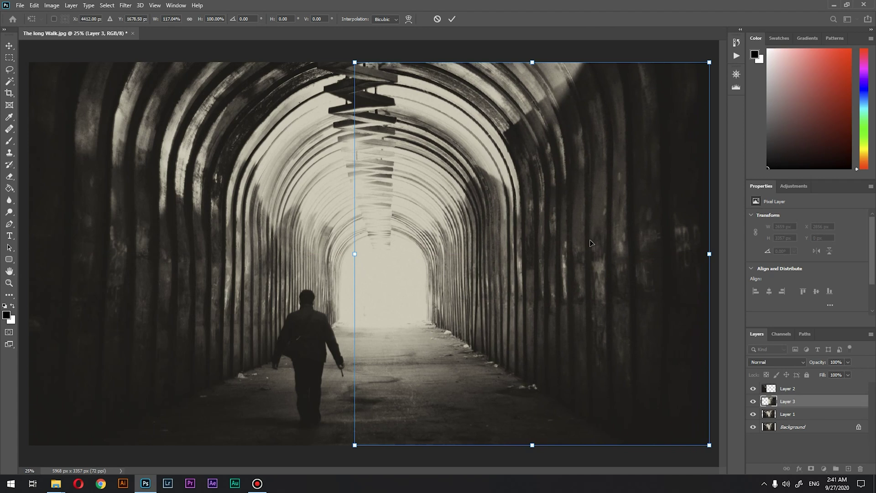
pyautogui.press('Return')
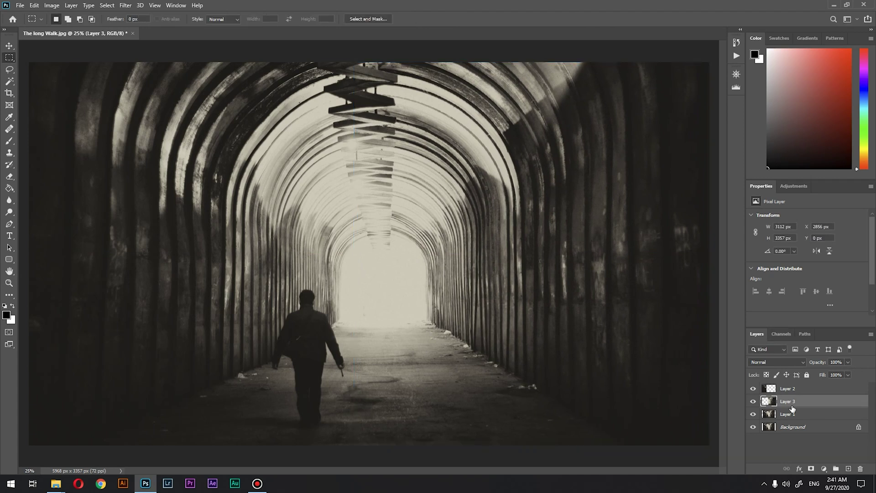
pyautogui.click(804, 388)
# Merge the stretched tunnel sections and photo layers into one widened layer.
pyautogui.keyDown('shift'); pyautogui.click(803, 414); pyautogui.keyUp('shift')
pyautogui.rightClick(803, 414)
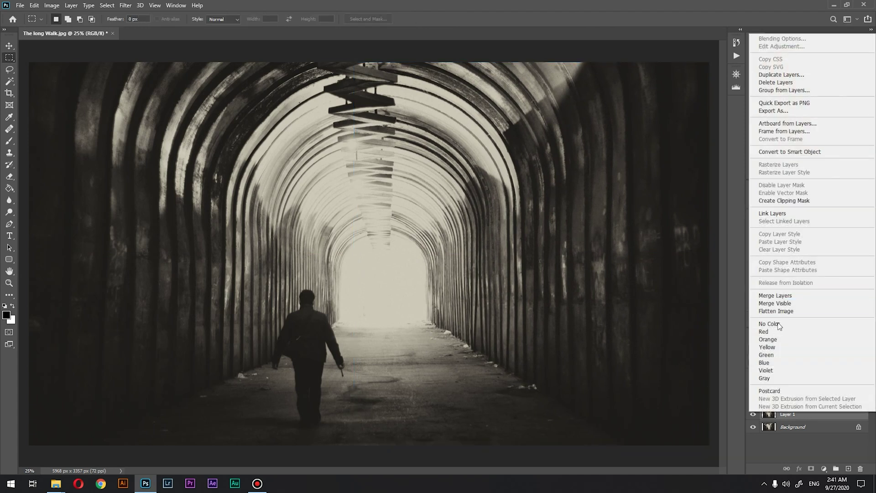
pyautogui.click(776, 295)
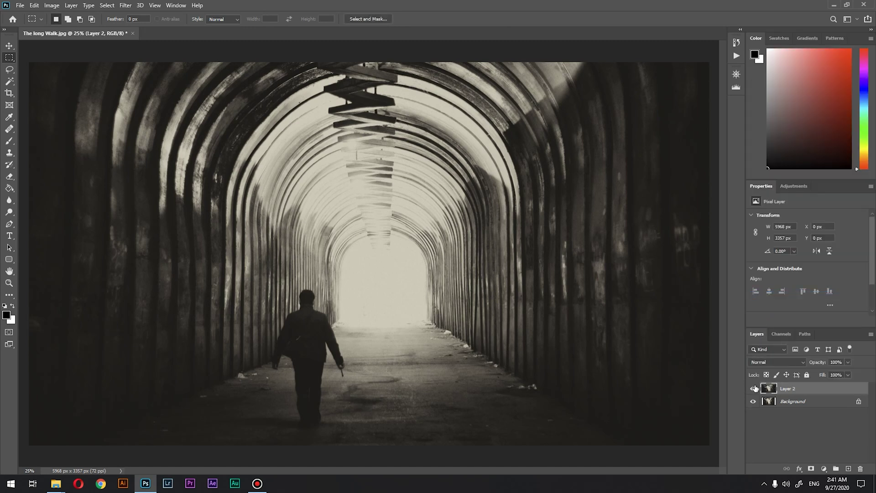
# Toggle Layer 2's visibility repeatedly to compare the widened tunnel with the original.
pyautogui.click(753, 389)
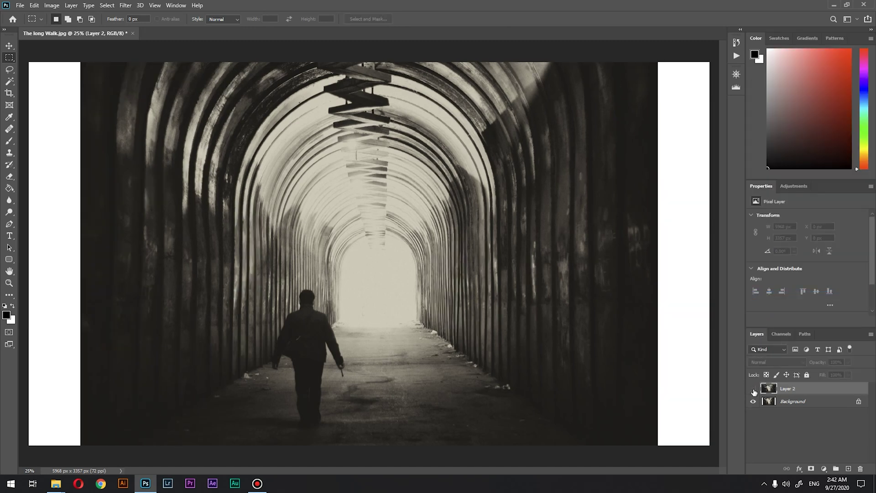
pyautogui.click(753, 390)
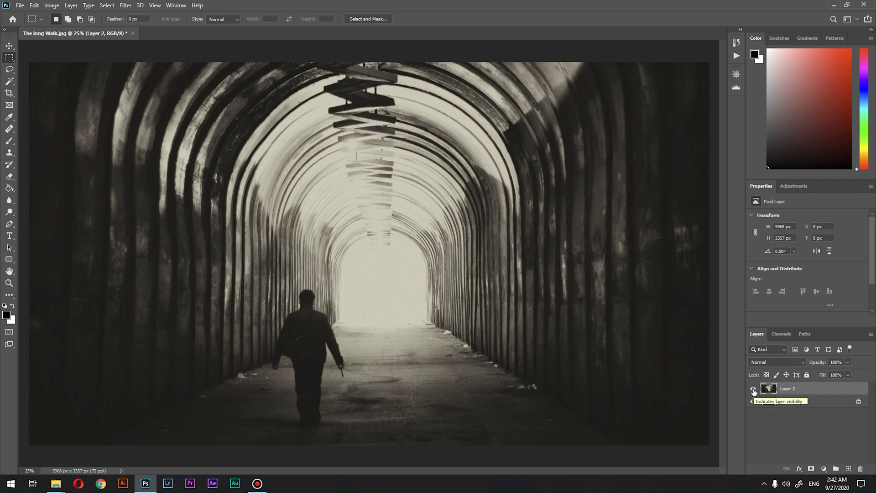
pyautogui.click(753, 390)
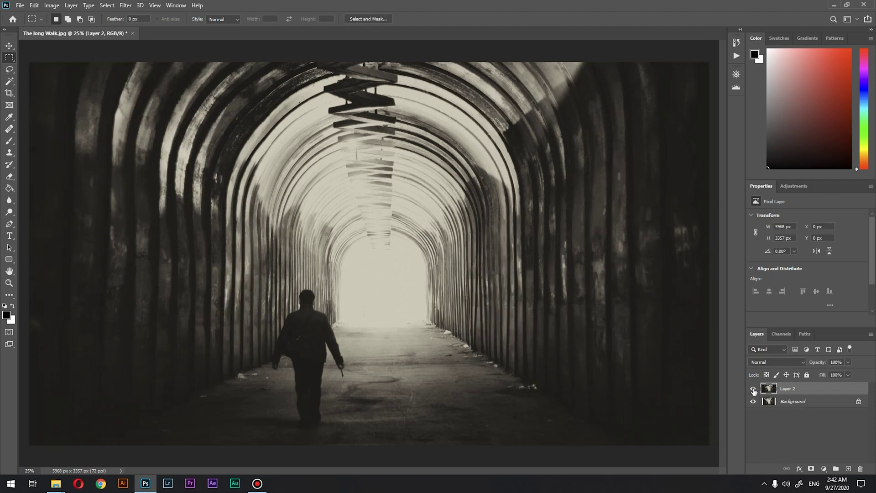
pyautogui.click(754, 391)
pyautogui.click(754, 390)
pyautogui.click(753, 390)
pyautogui.click(754, 391)
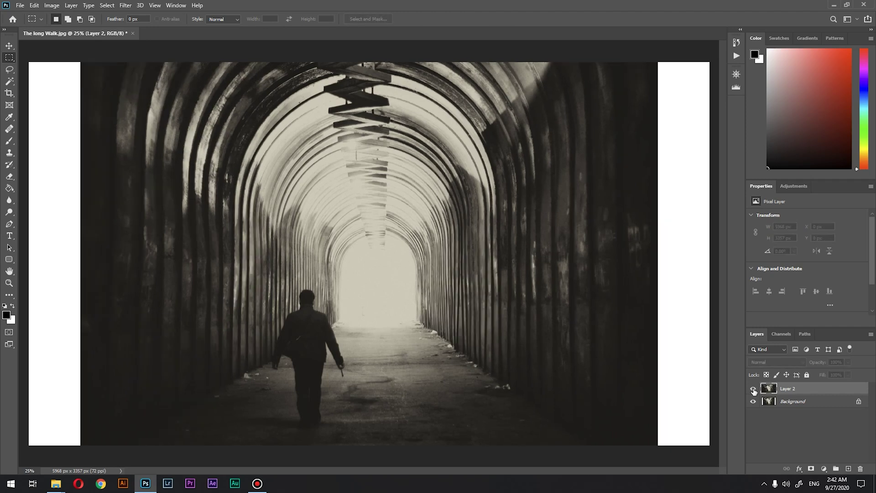